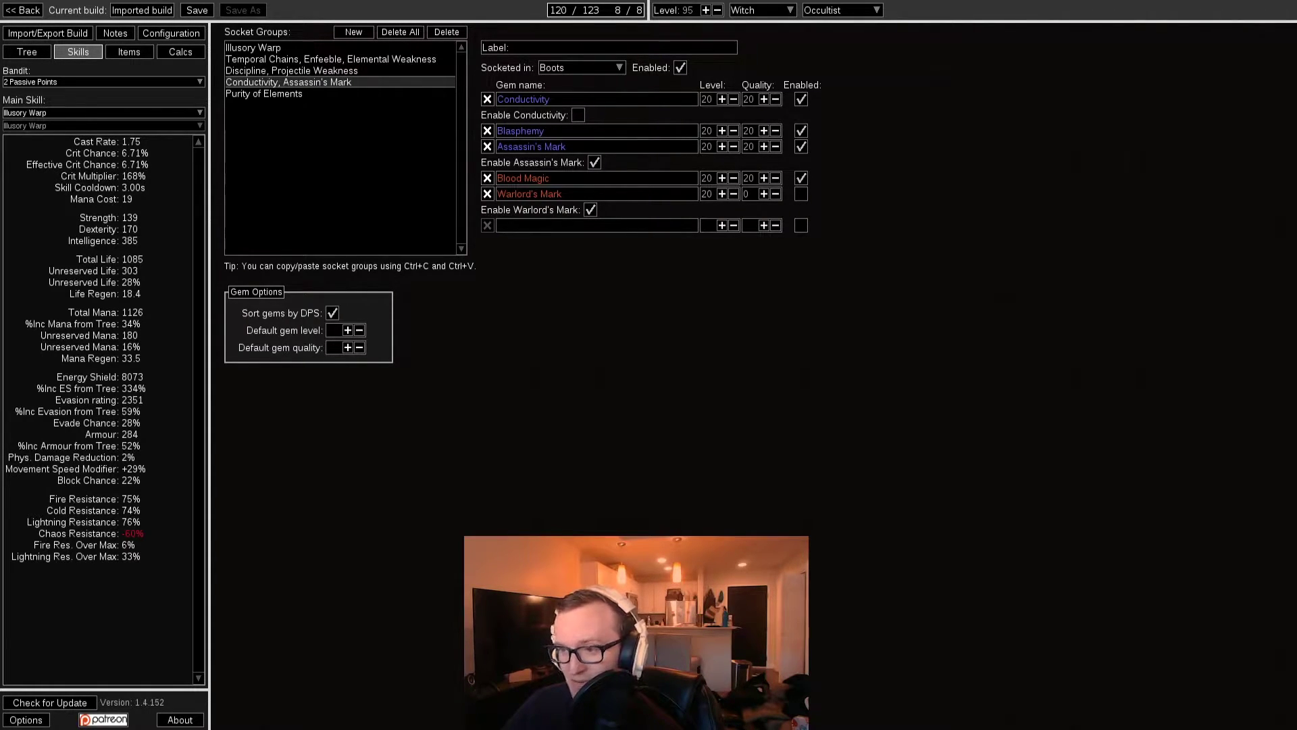
Step: Show the curse build's passive tree, panned to the Occultist ascendancy circles
click(27, 52)
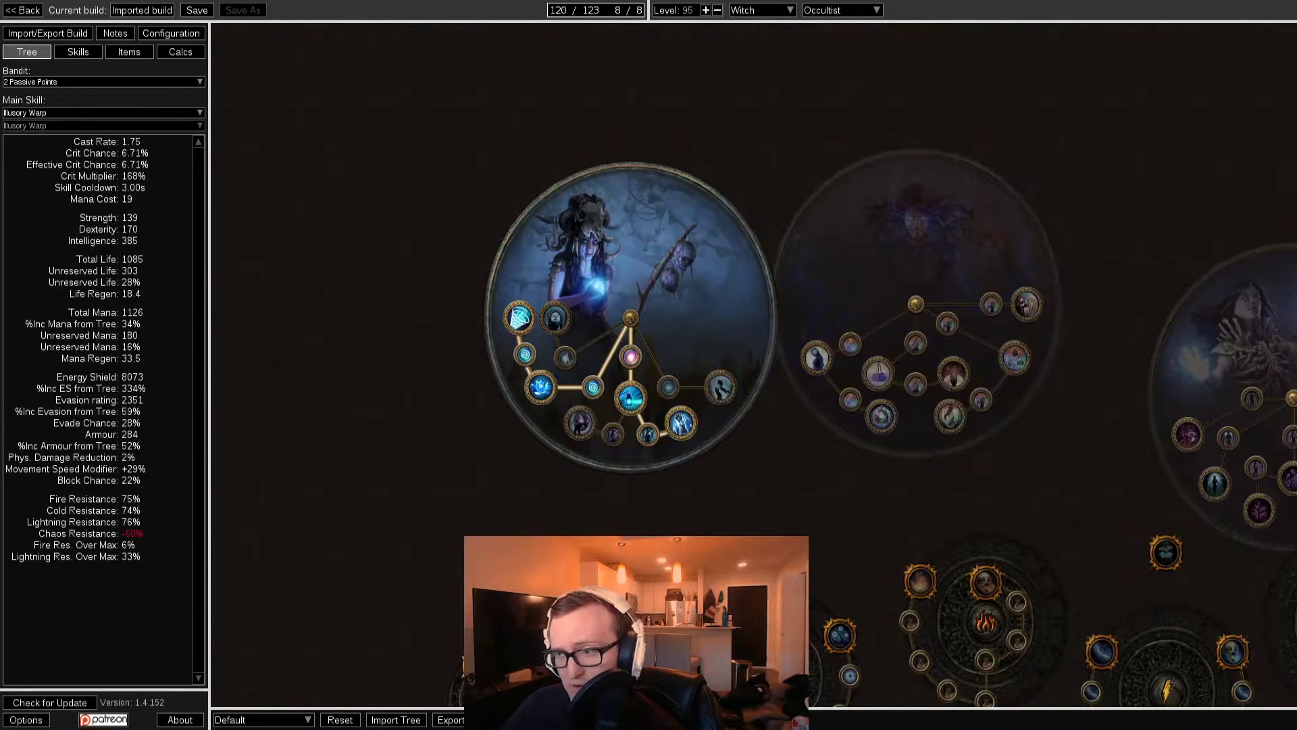
drag(541, 386, 541, 337)
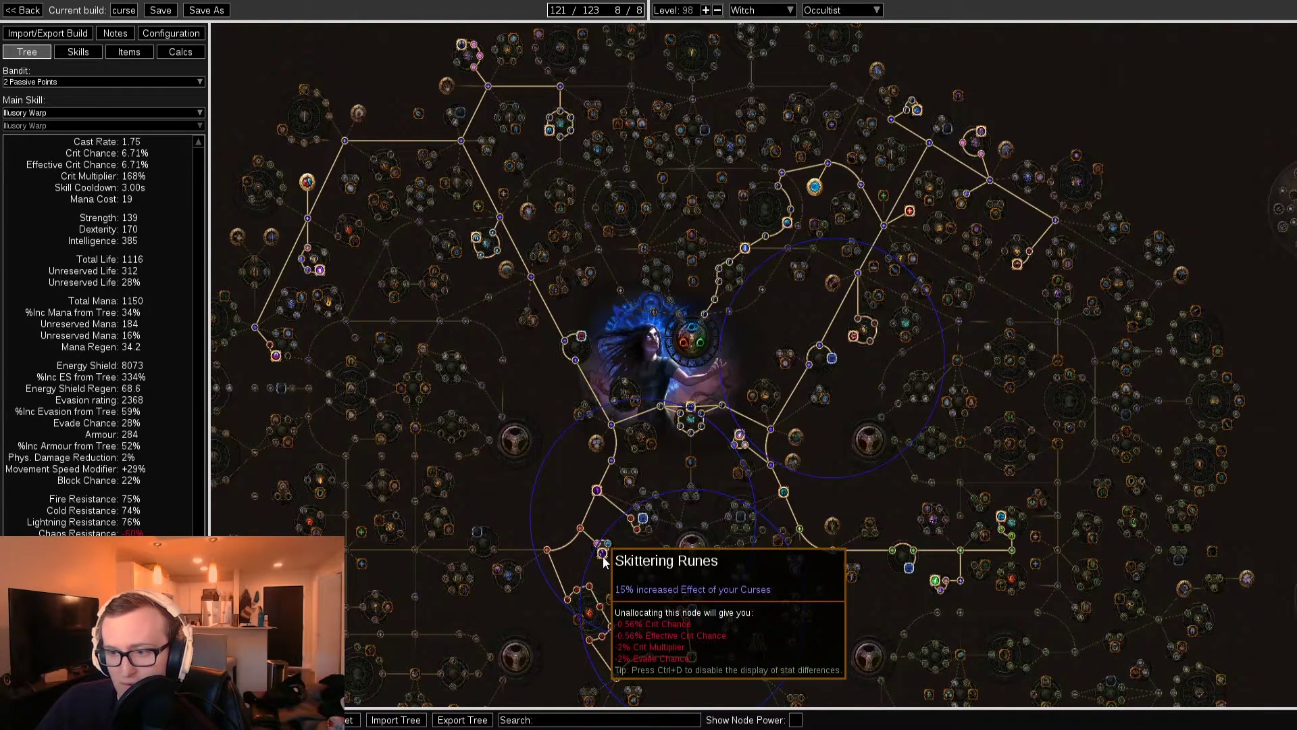
Step: Pan around the level 98 endgame tree to inspect curse nodes, allocated paths and jewel sockets
drag(603, 560, 607, 559)
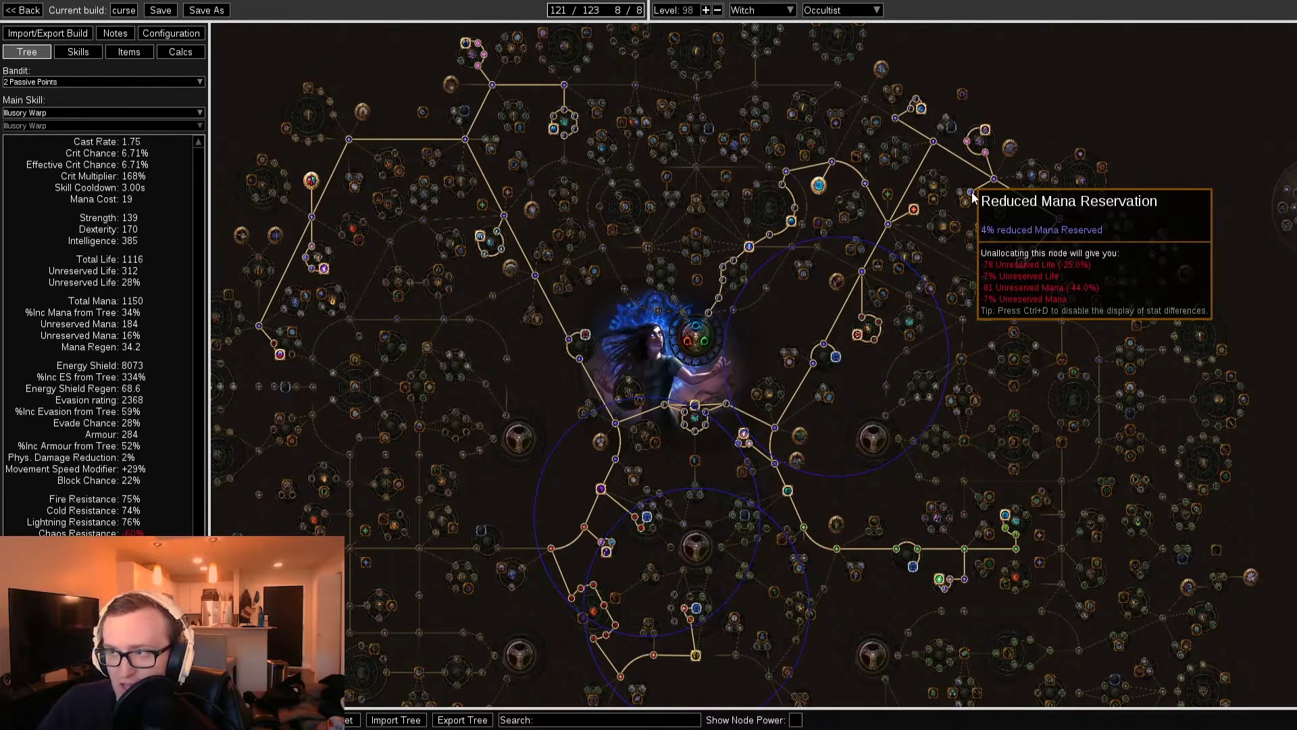
drag(513, 482, 518, 487)
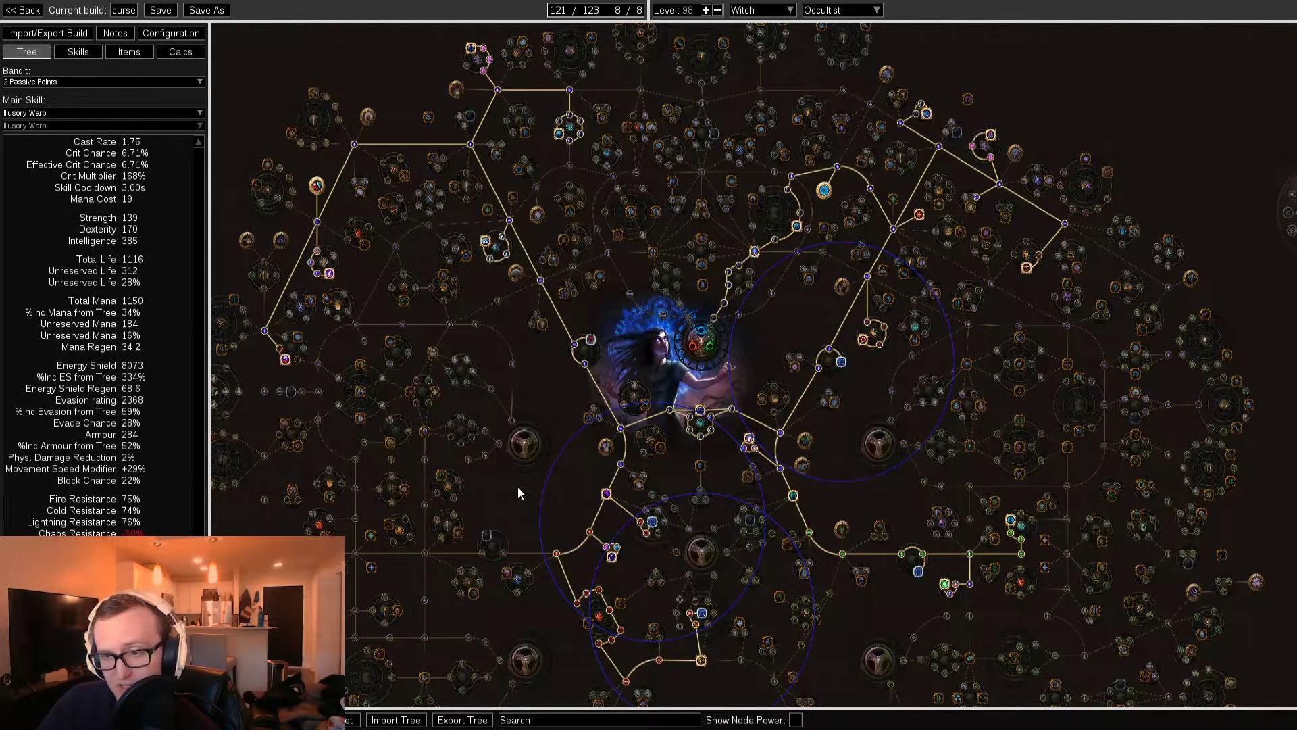
drag(517, 487, 516, 479)
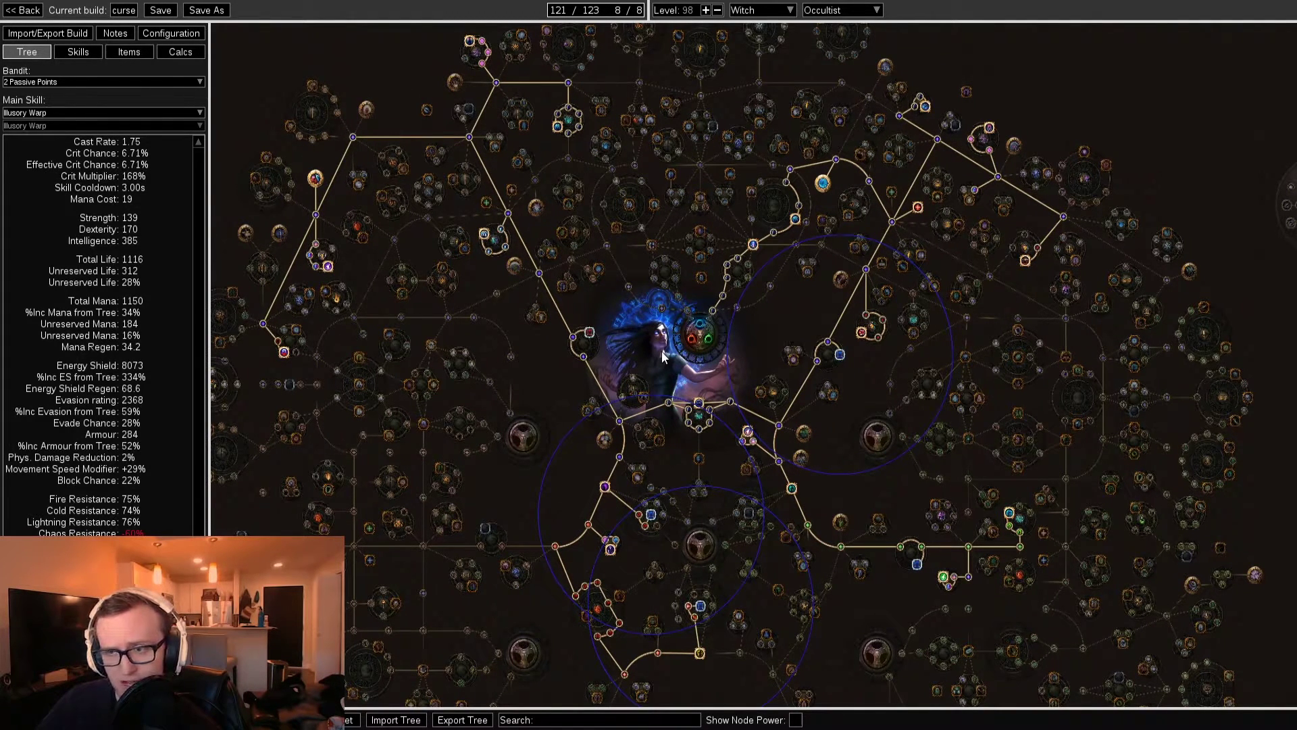
drag(700, 555, 691, 546)
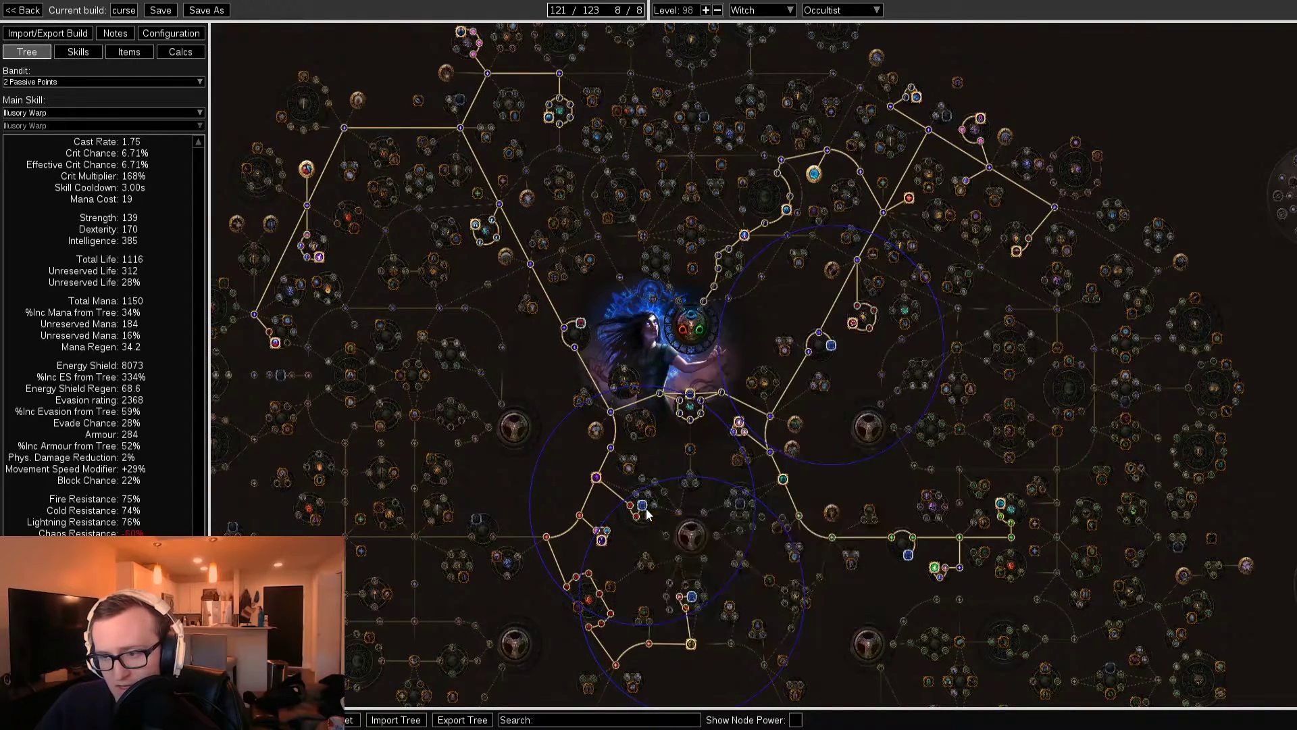
mouse_move(831, 350)
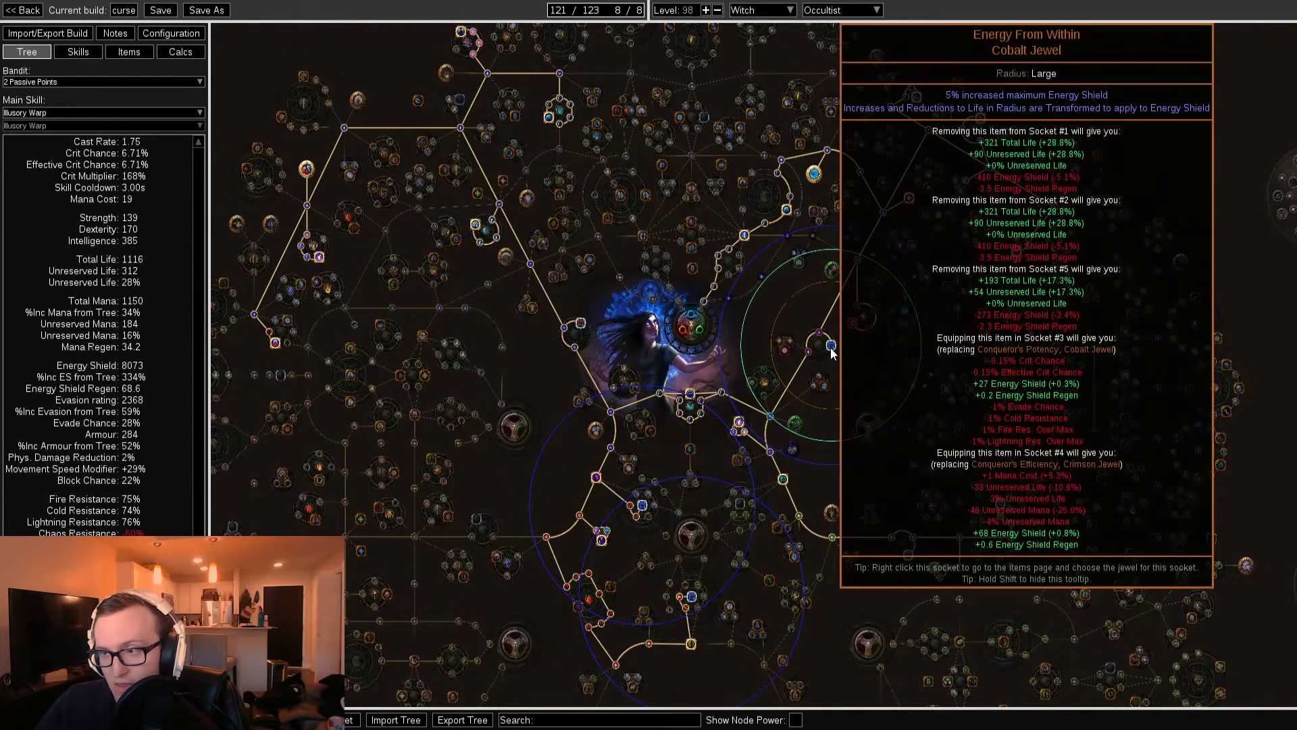
drag(845, 387, 841, 361)
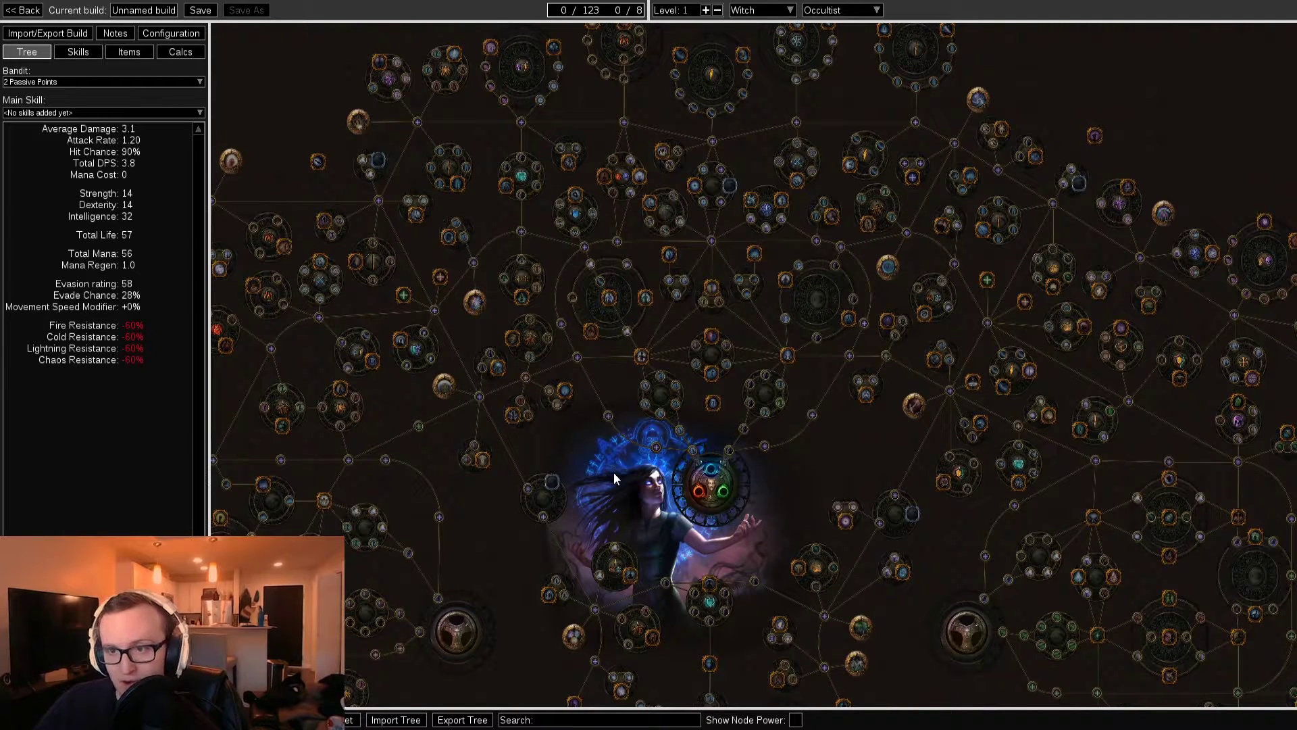
drag(562, 439, 567, 467)
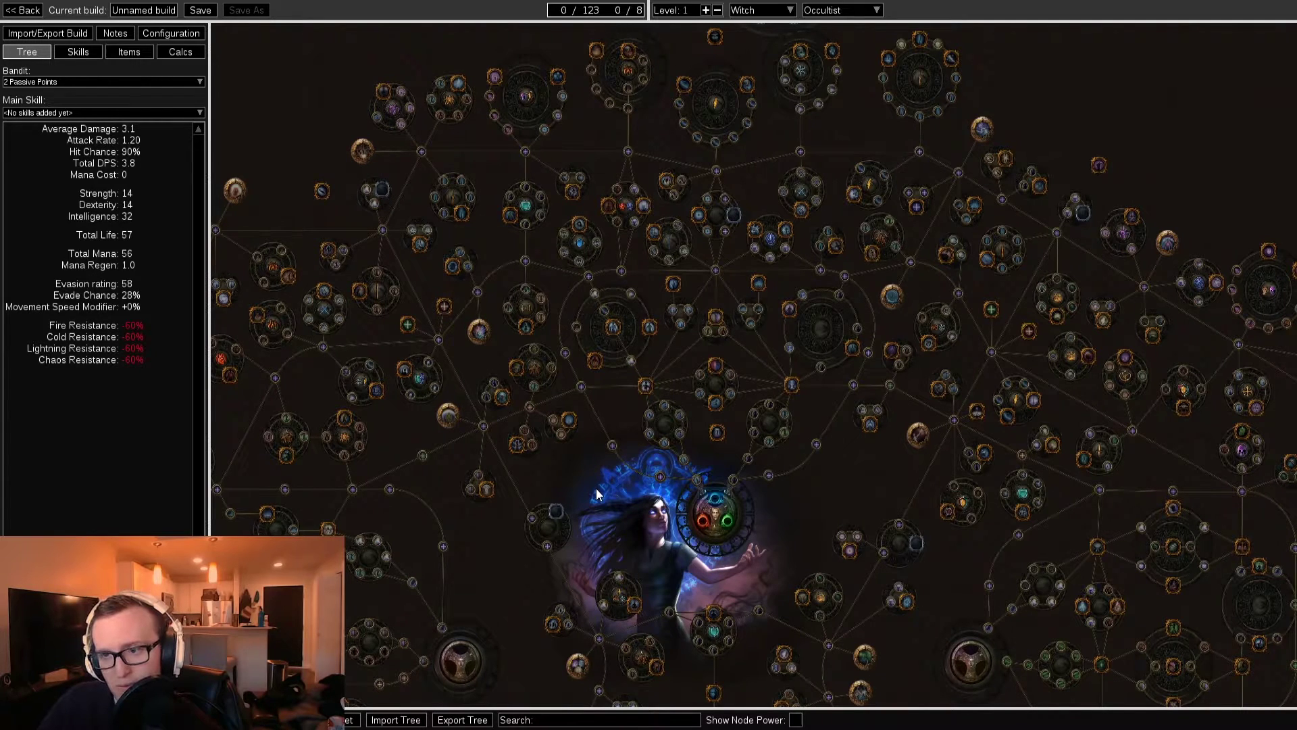
drag(596, 488, 596, 508)
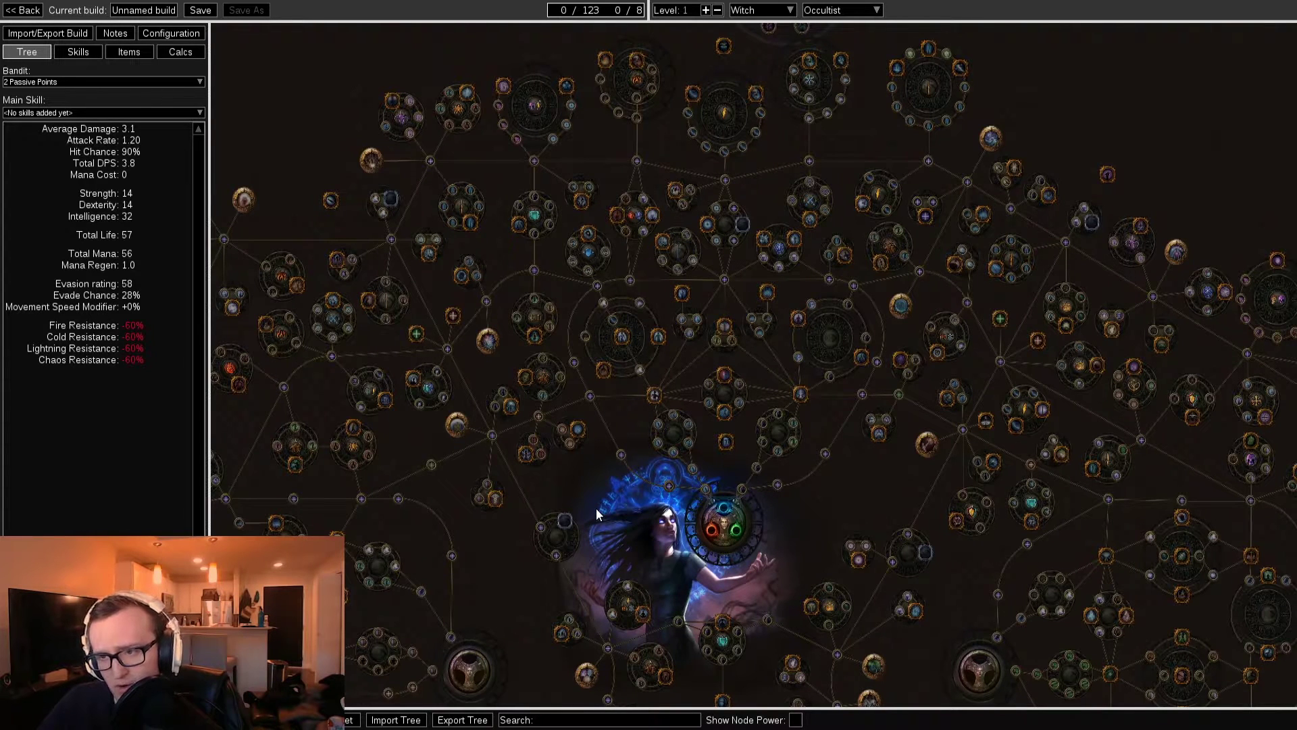
drag(595, 508, 617, 473)
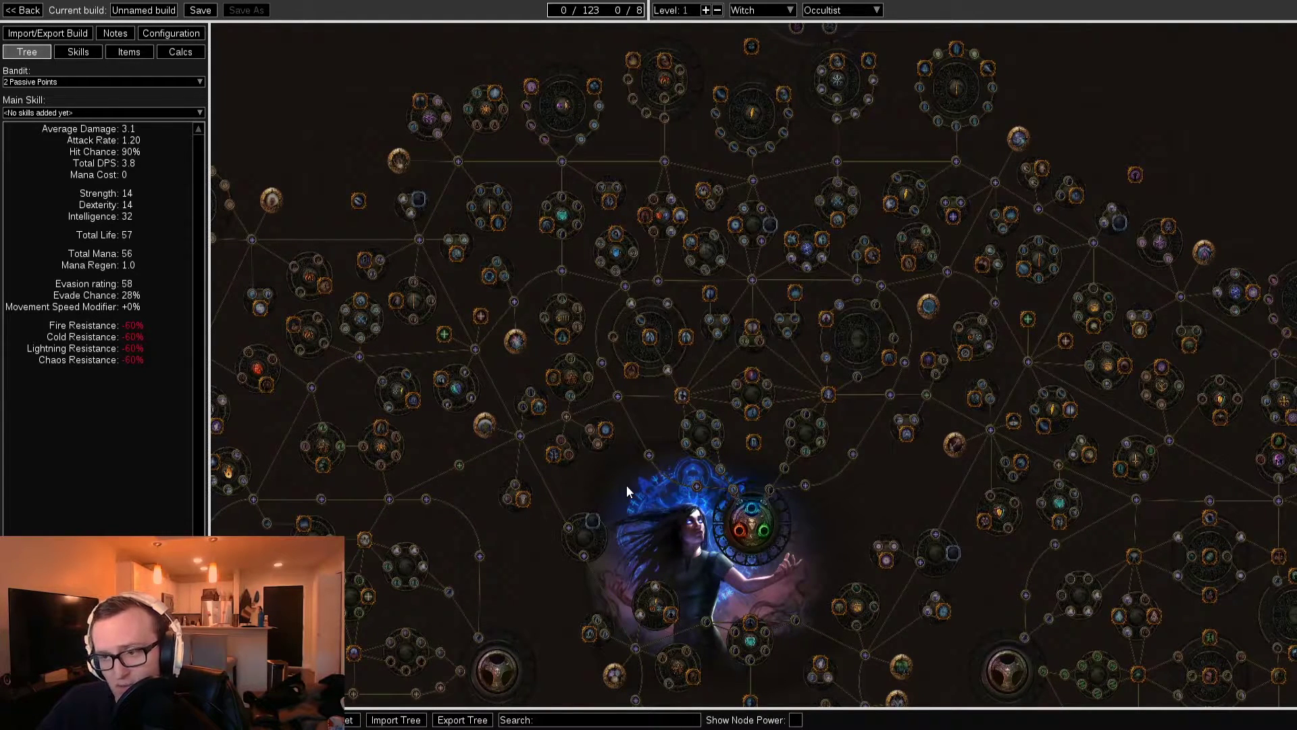
mouse_move(422, 101)
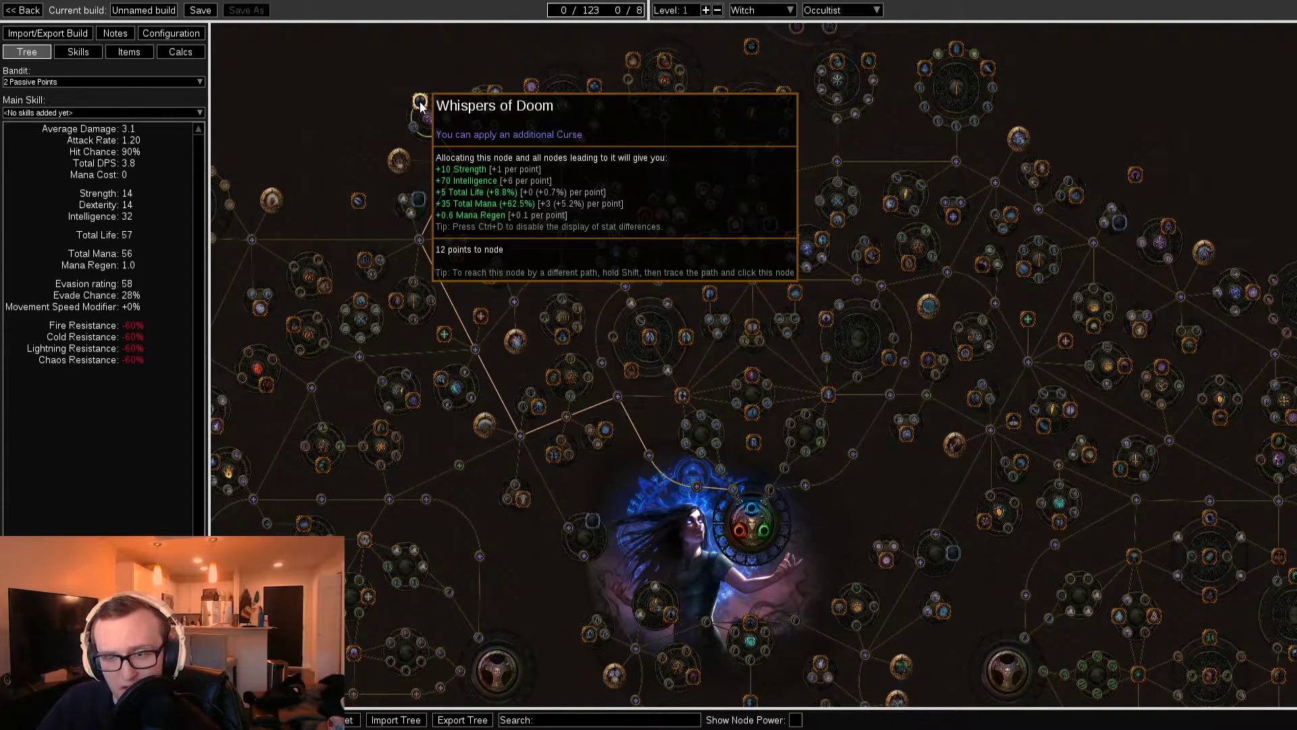
scroll(491, 504, up, 5)
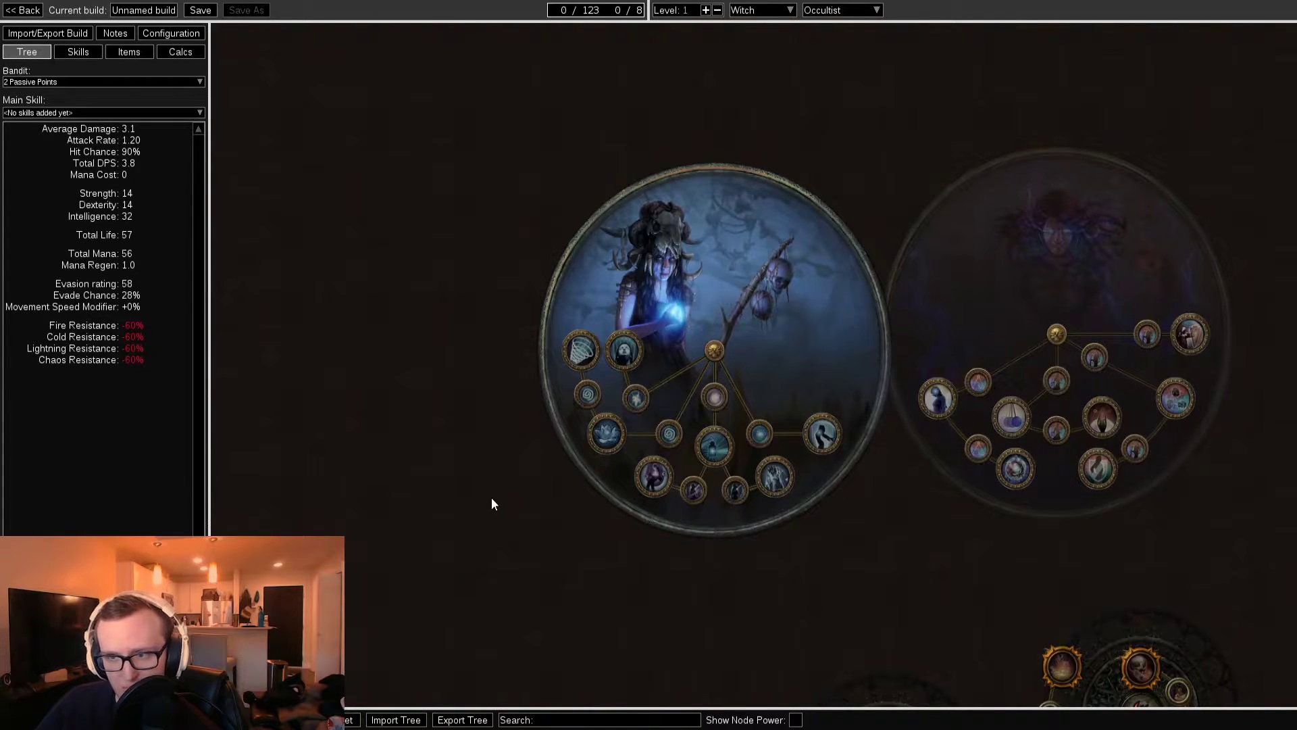
Step: Allocate the Energy Shield, Curse Effect ascendancy node and the Profane Bloom notable
mouse_move(675, 436)
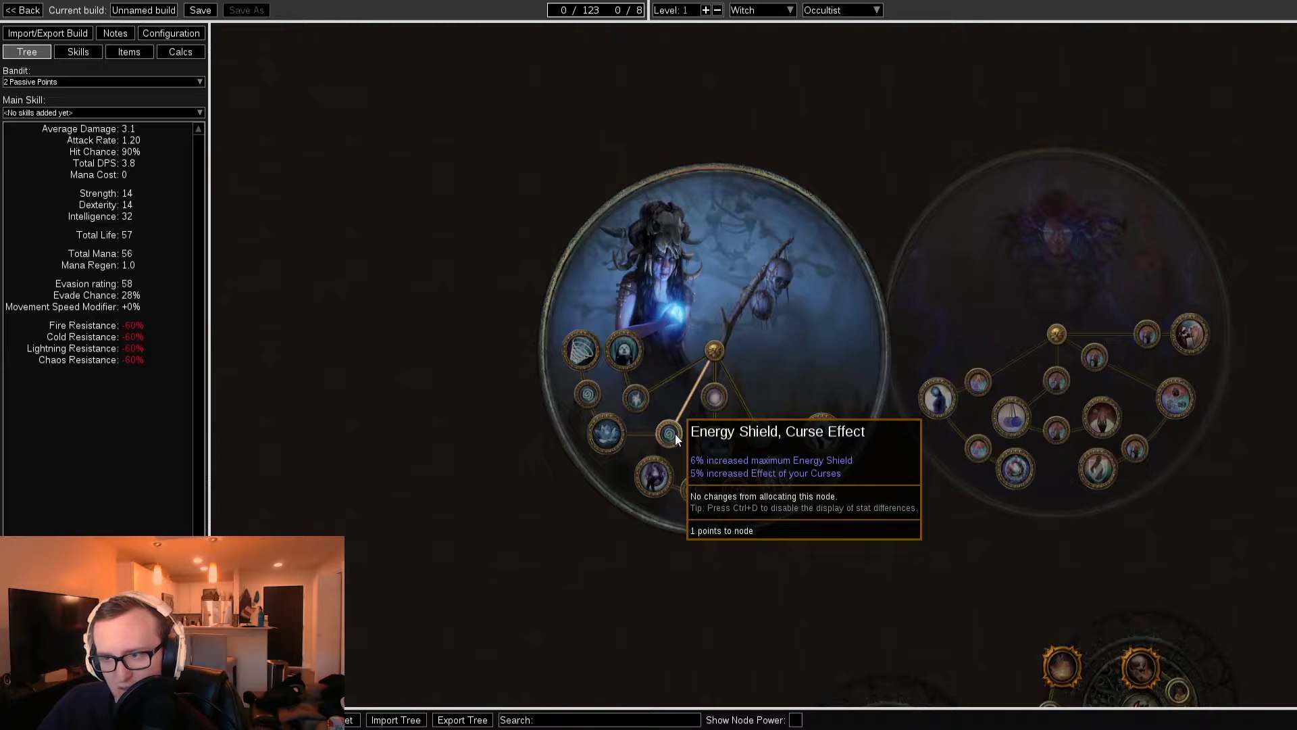
click(671, 437)
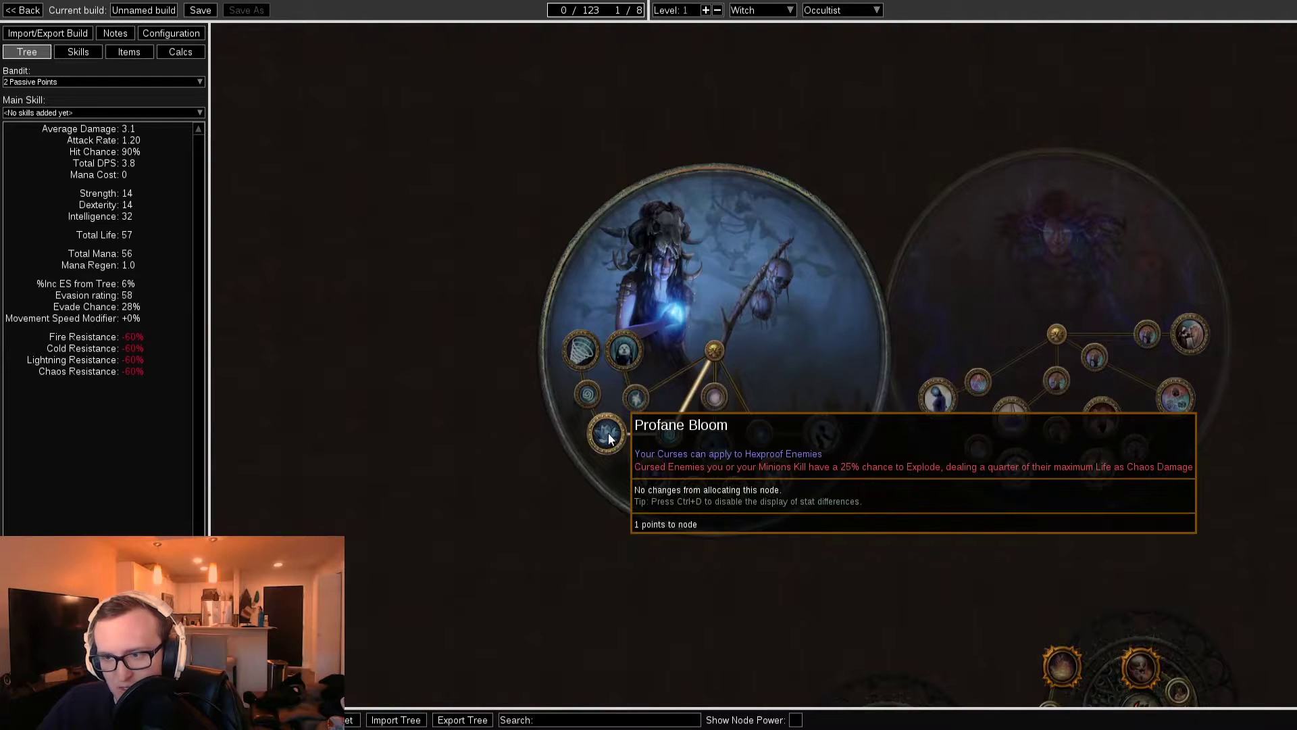
click(607, 433)
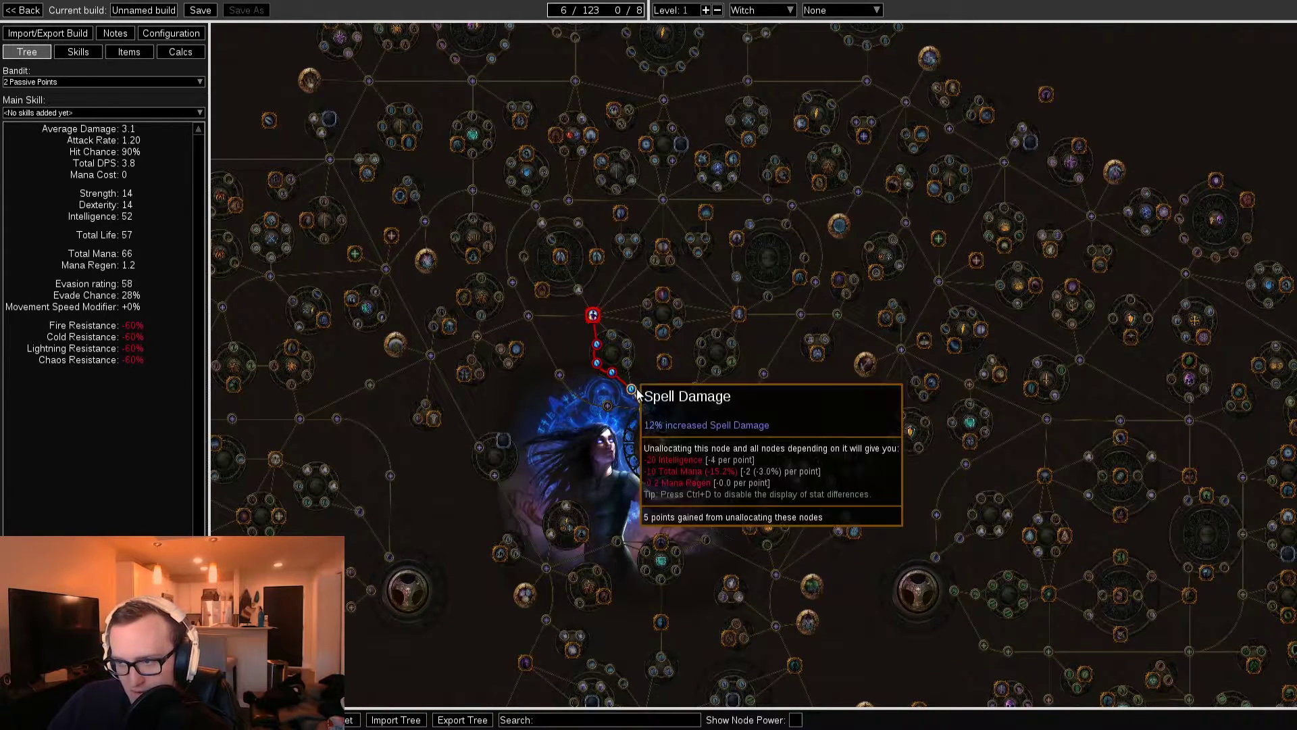
Step: Allocate Heart and Soul, Deep Wisdom and the path up to Volatile Mines
drag(593, 317, 608, 363)
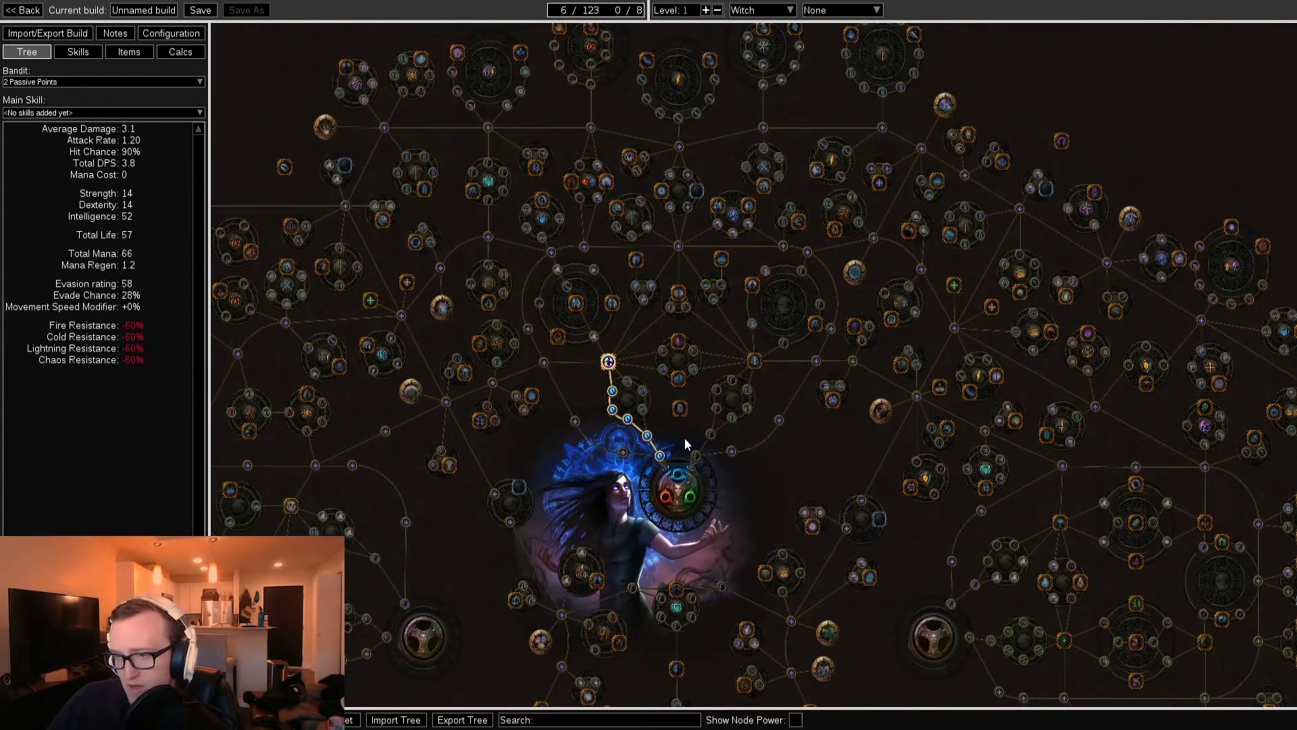
click(677, 341)
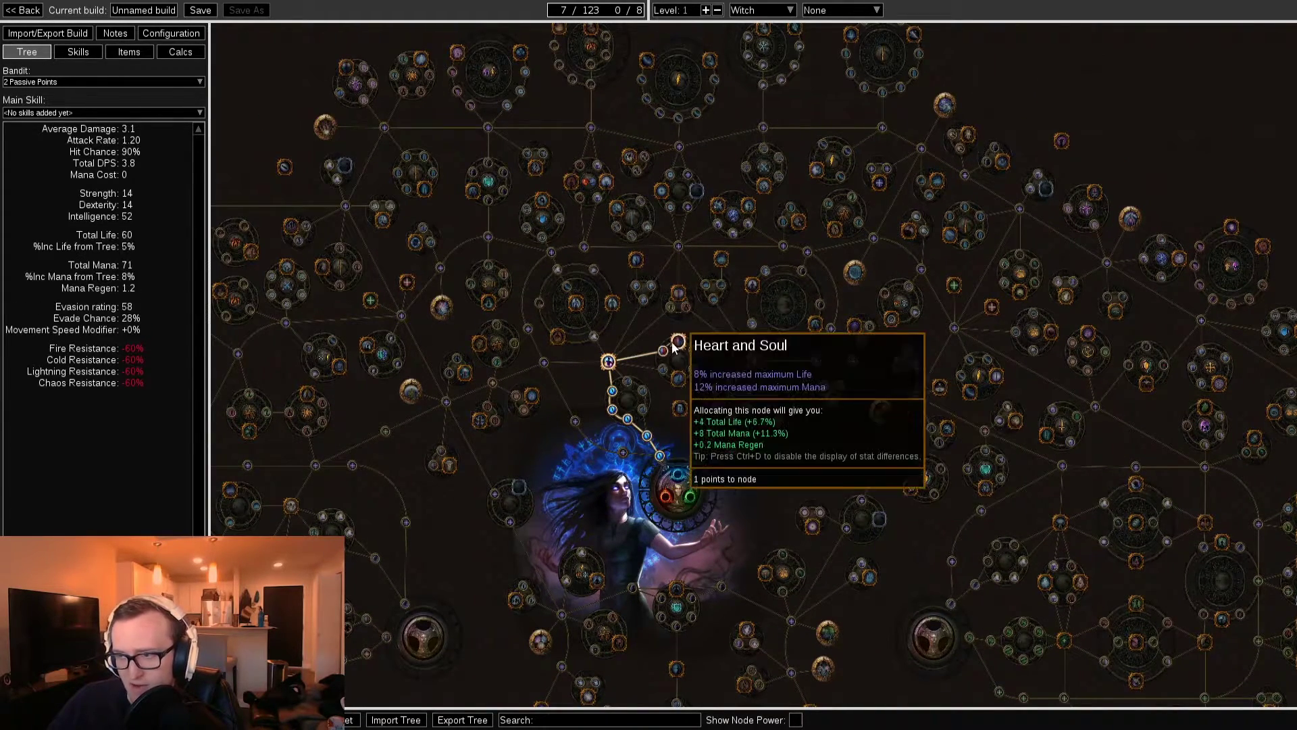
click(755, 360)
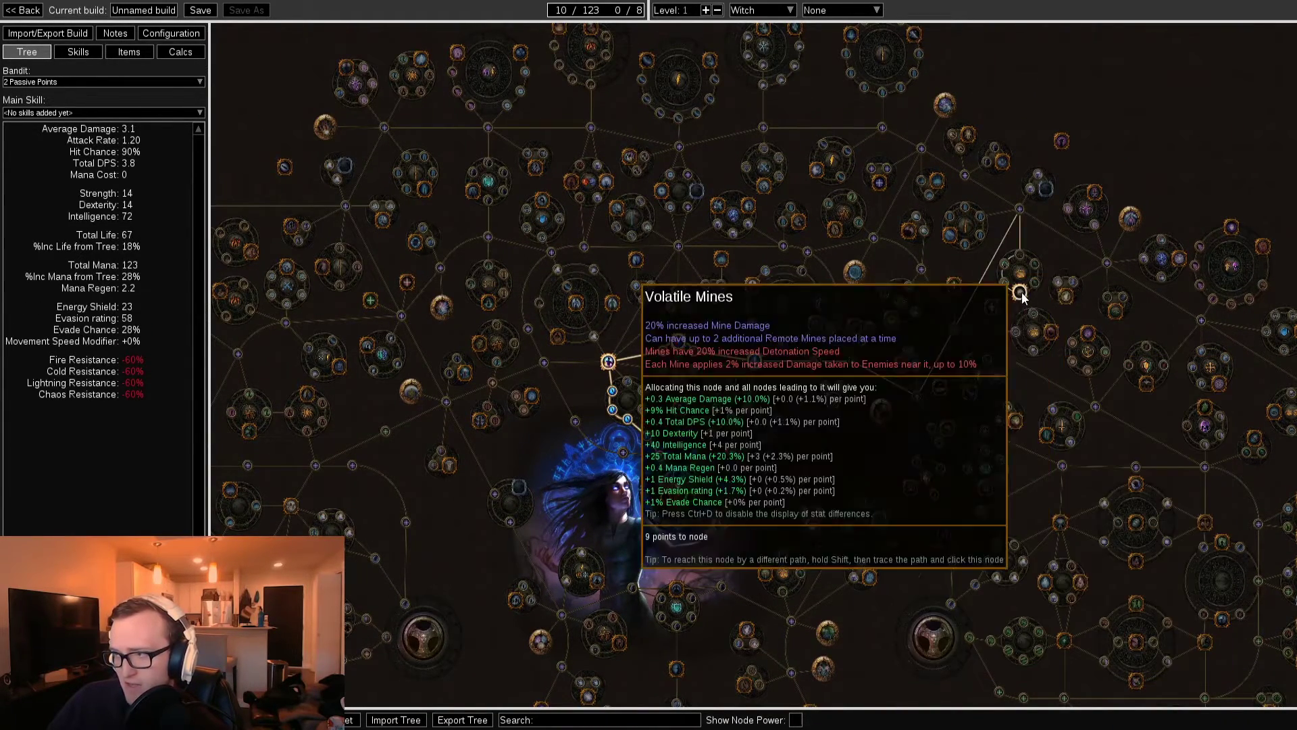
click(1020, 293)
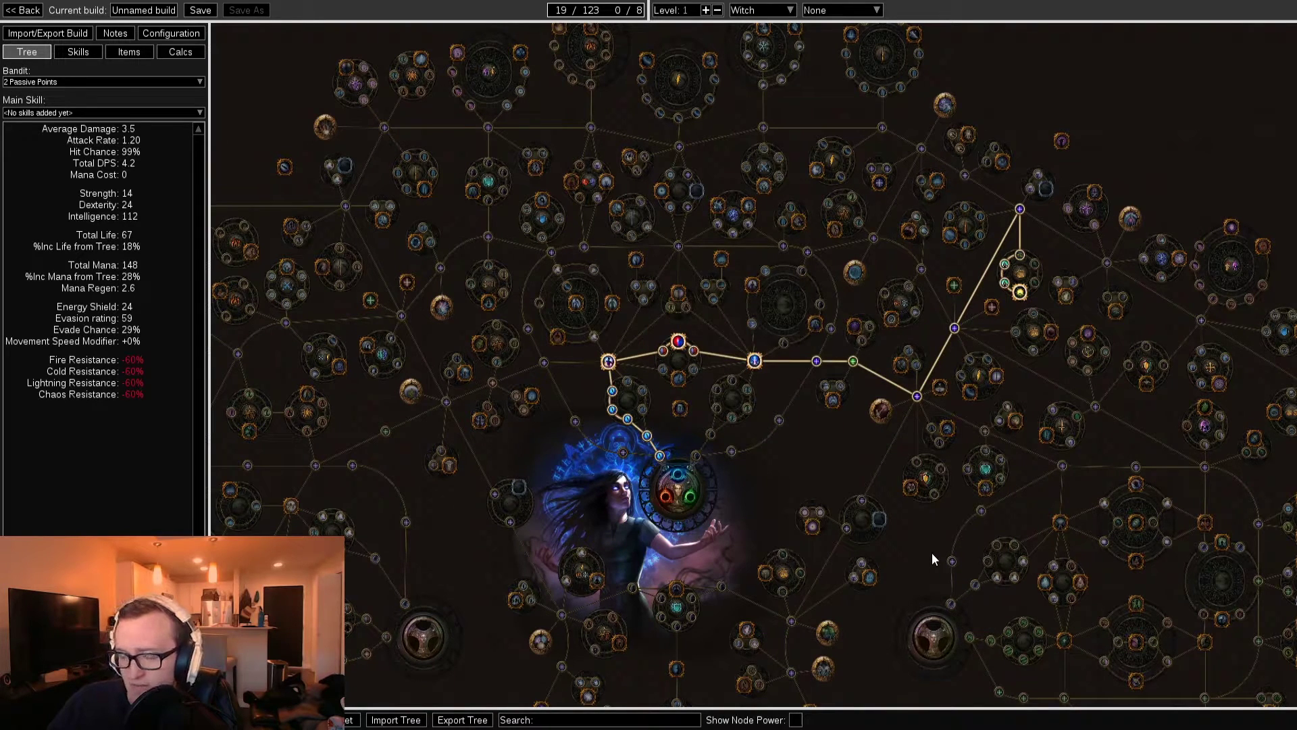
Step: Path left and up toward Curse Effect, taking the Whispers of Doom notable
drag(931, 553, 907, 561)
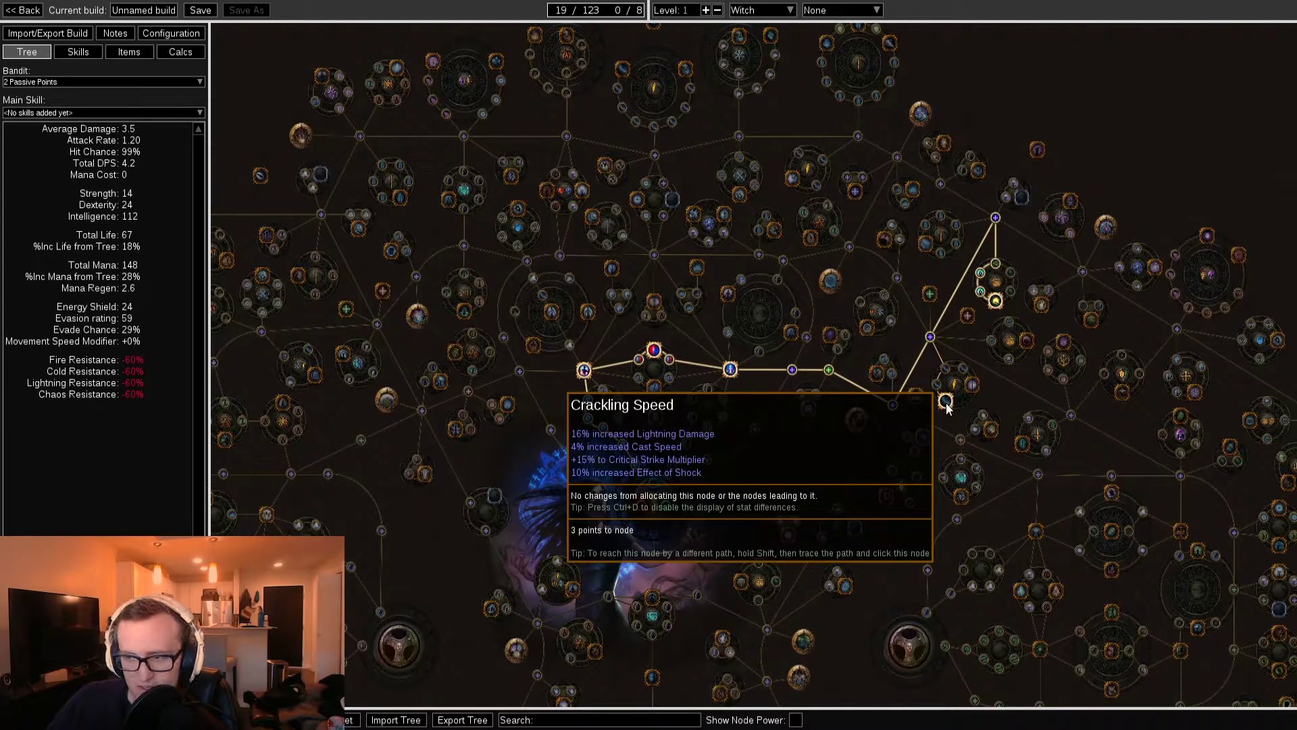
drag(946, 404, 970, 406)
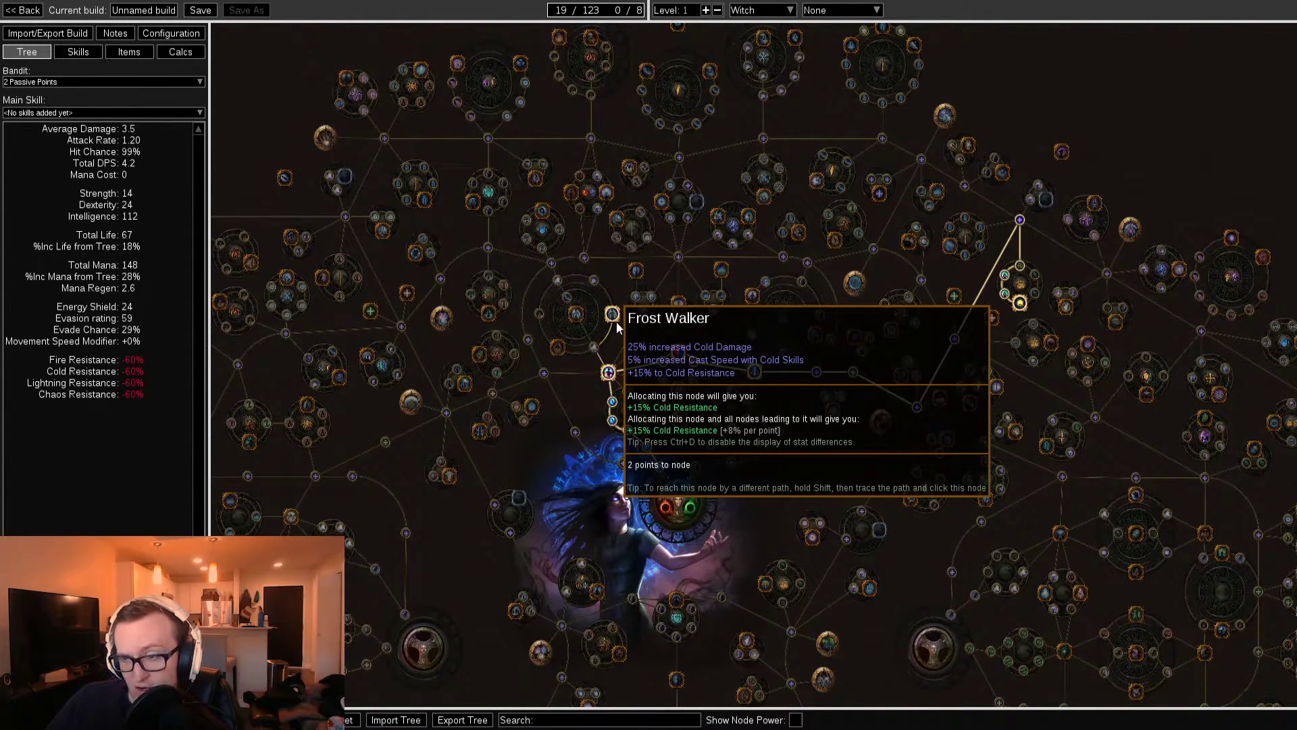
drag(616, 322, 717, 328)
click(593, 401)
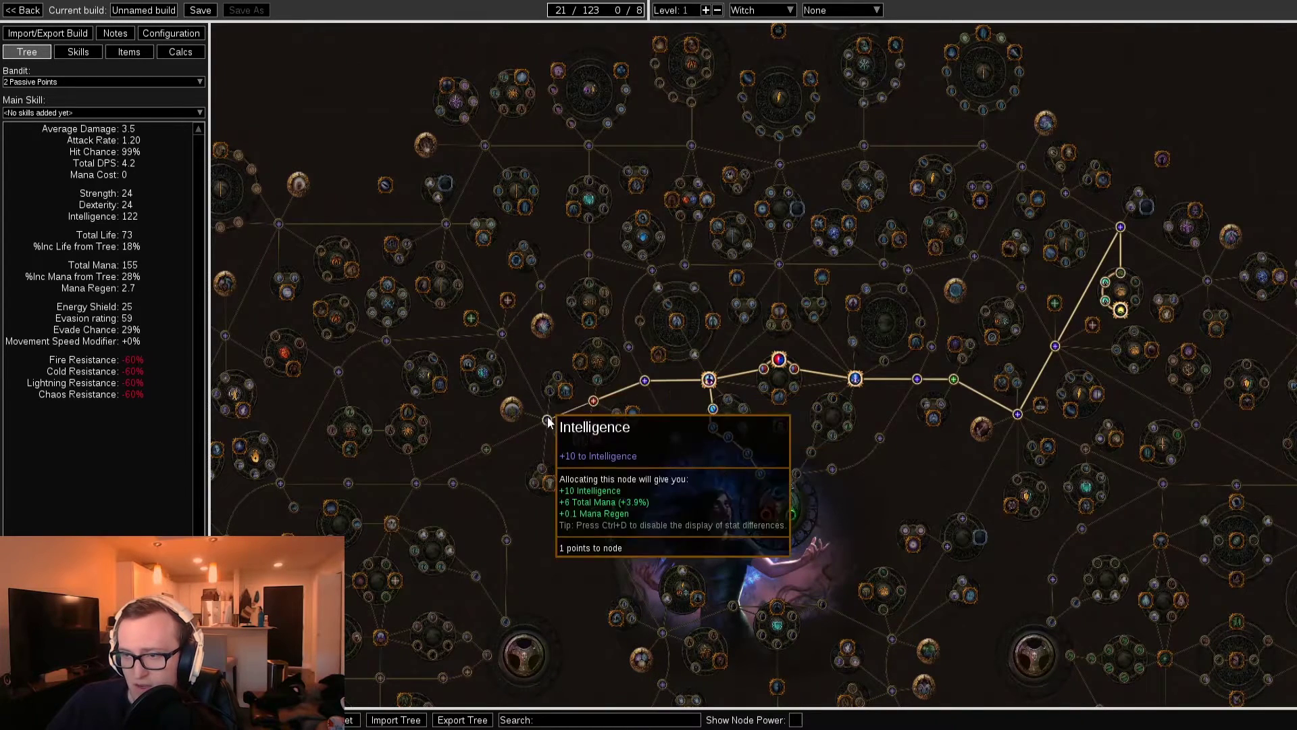
click(464, 118)
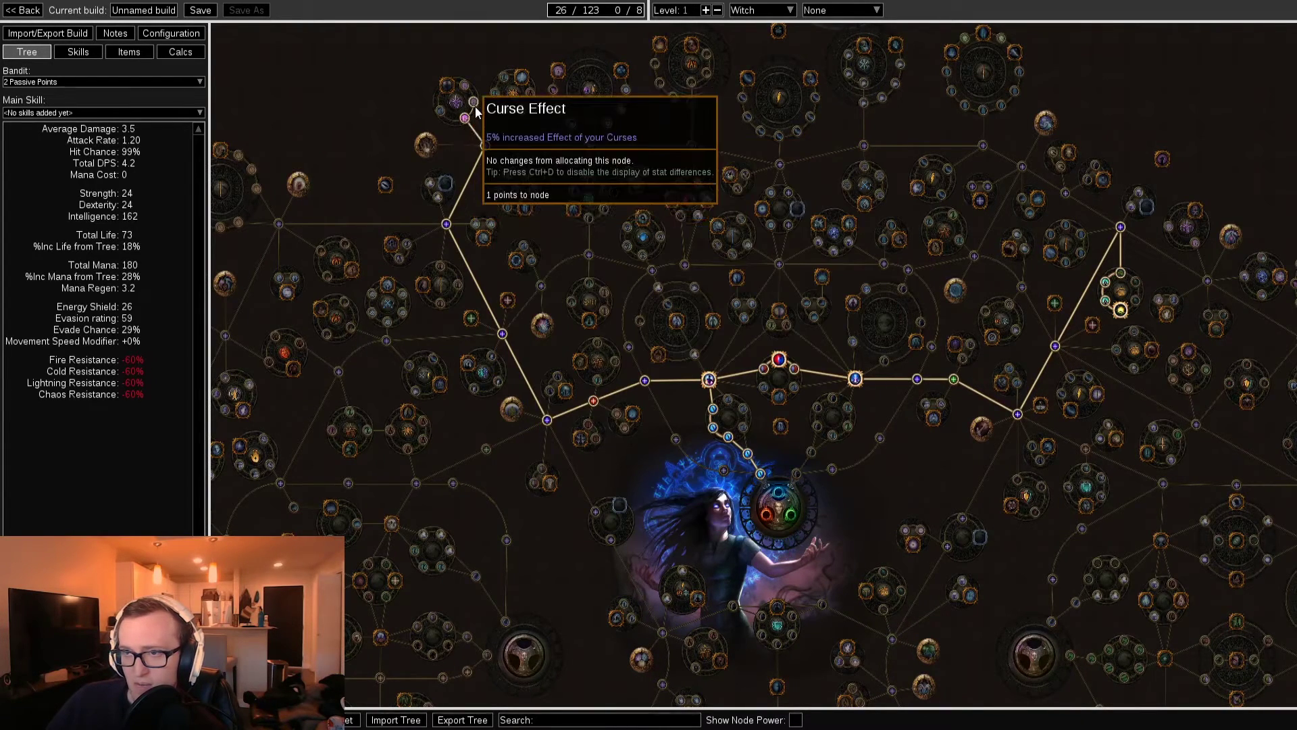
click(454, 100)
Step: Allocate an intelligence node and two curse-cluster nodes
scroll(744, 428, down, 1)
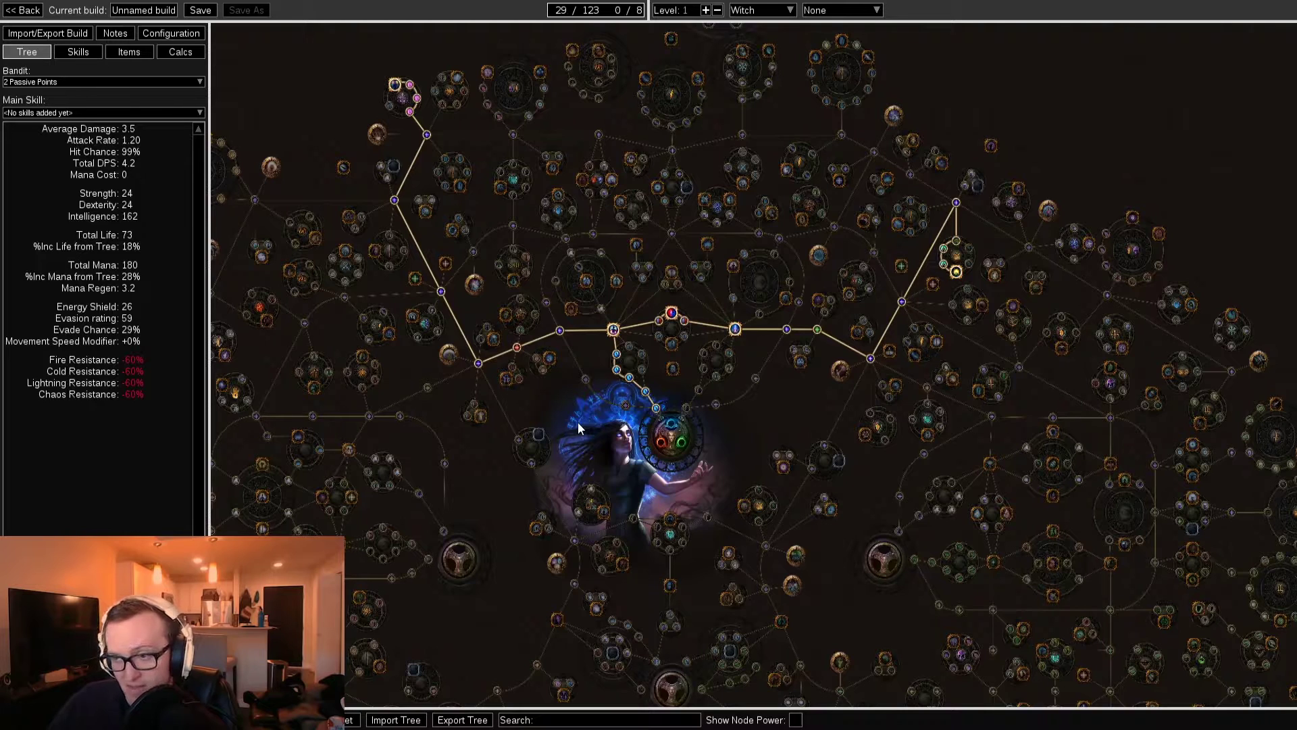
click(1028, 246)
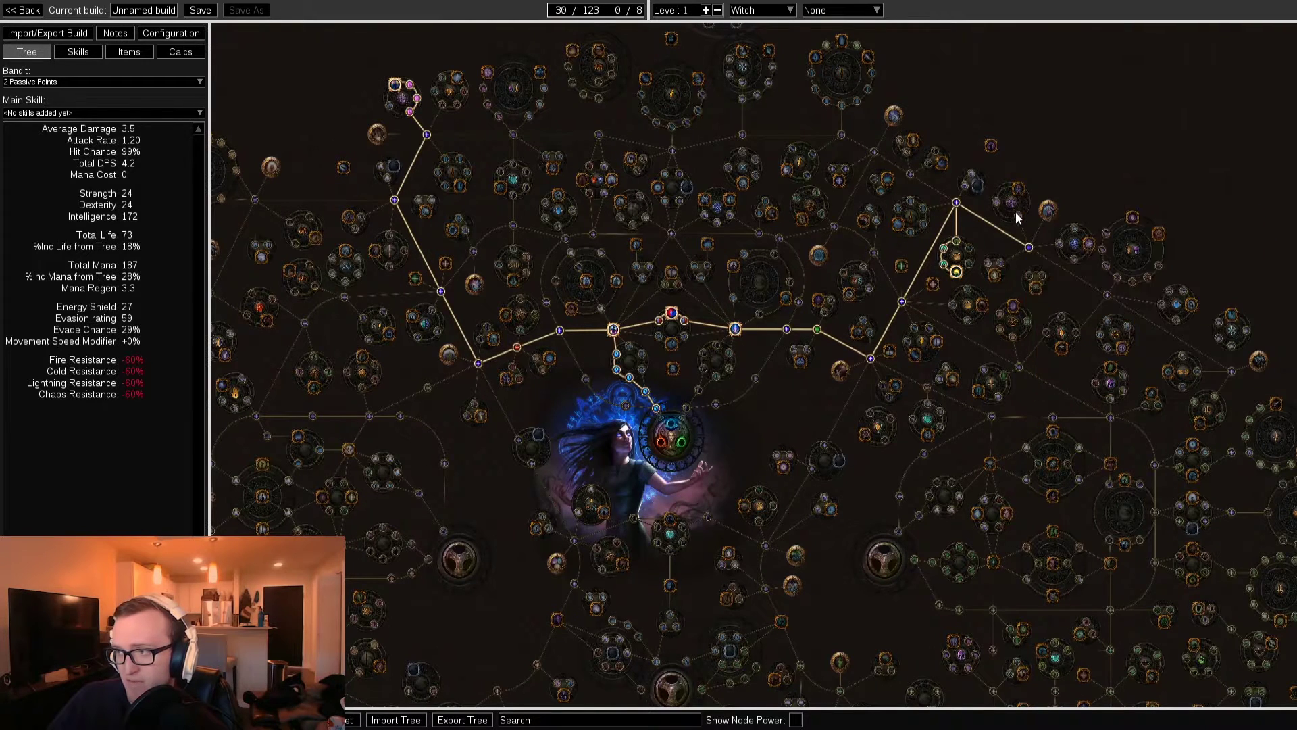
click(1019, 187)
click(997, 201)
Step: Extend the path through intelligence nodes to the Sovereignty notable
drag(319, 197, 580, 215)
click(470, 310)
click(472, 346)
click(465, 360)
click(472, 372)
click(487, 372)
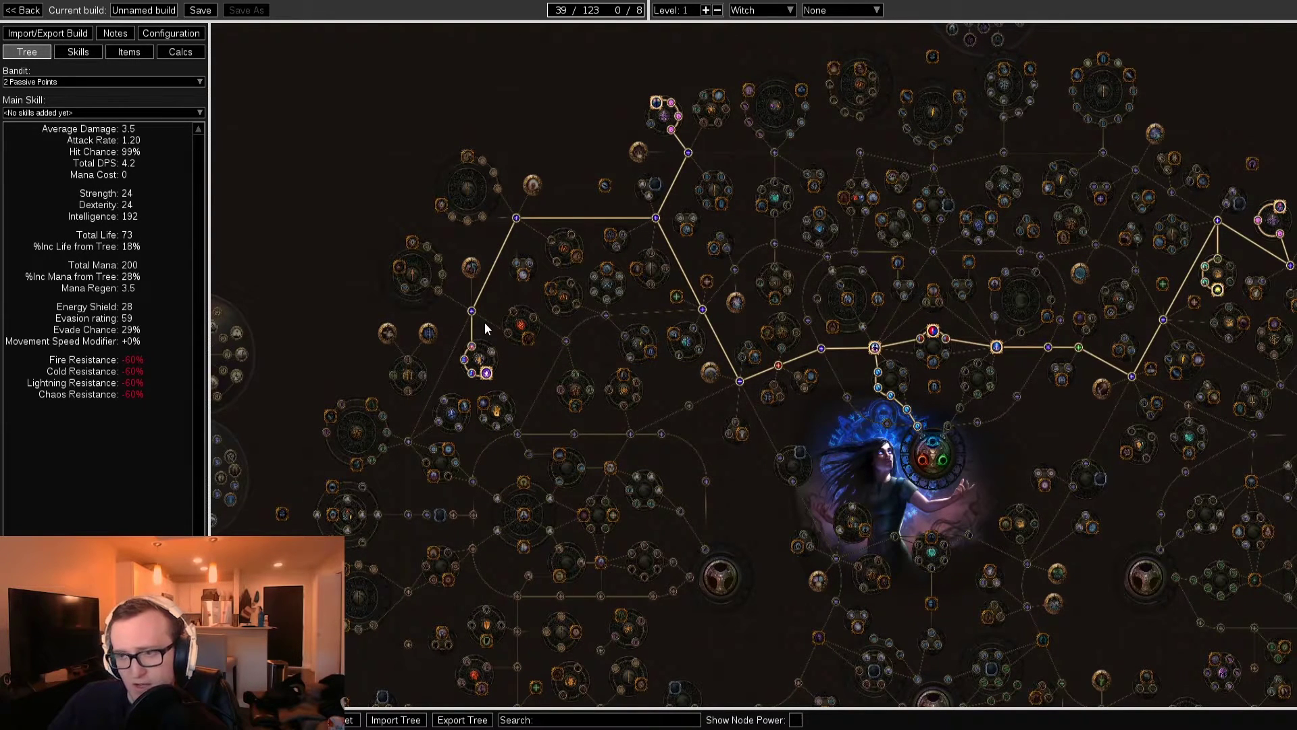
Step: Take the Purity of Flesh path with Life and Chaos Resistance, plus nearby ring nodes
click(528, 338)
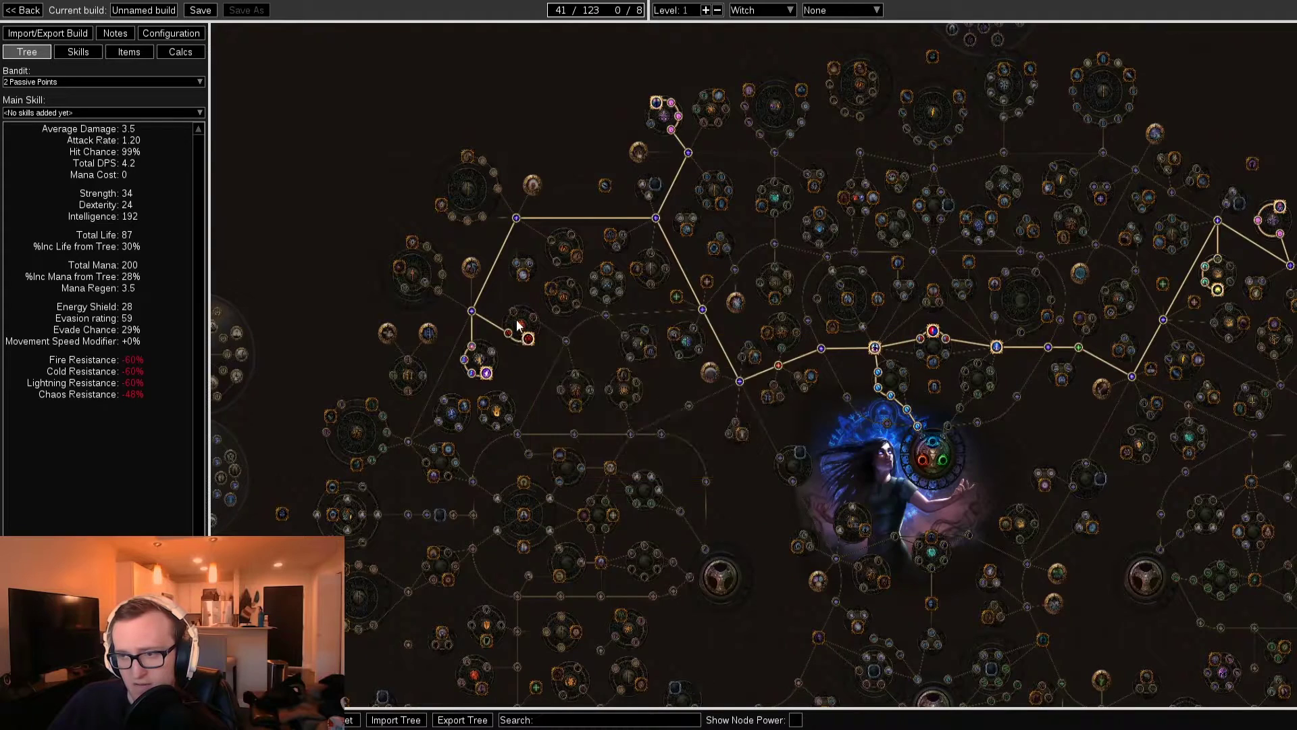
click(533, 317)
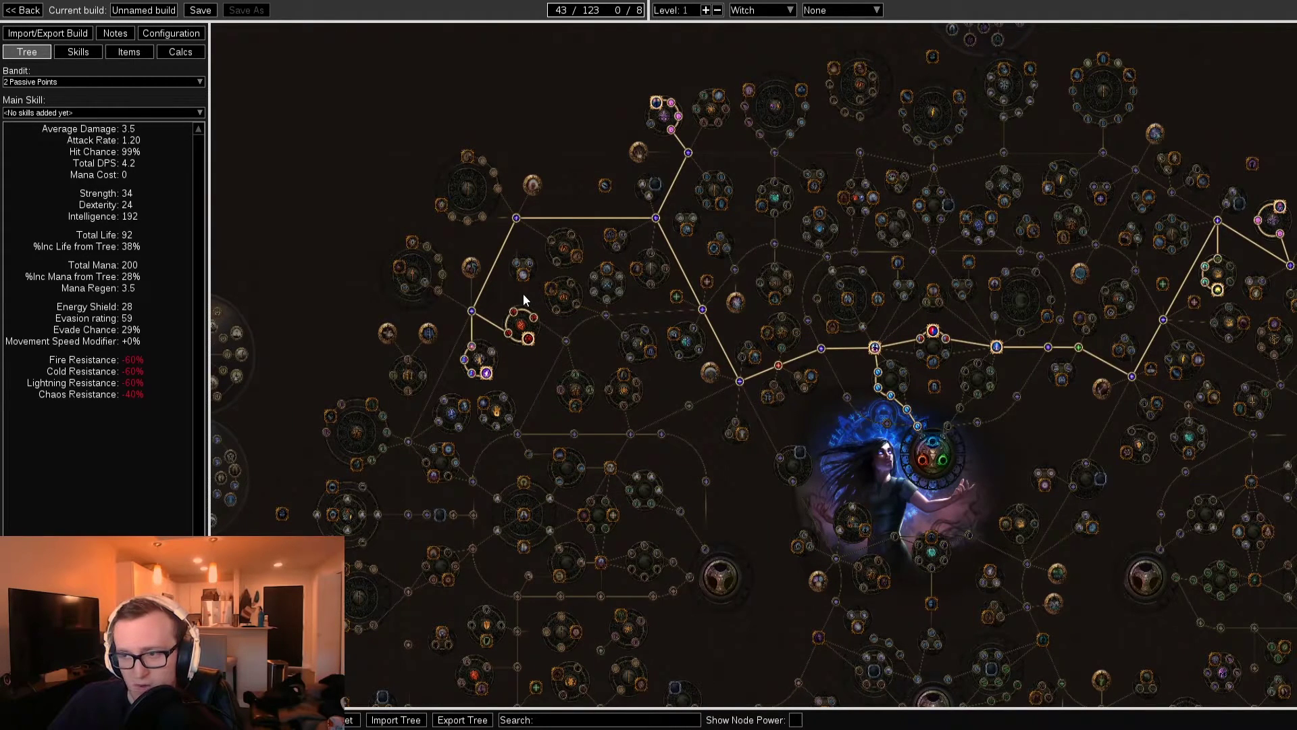
scroll(570, 356, up, 2)
click(635, 388)
click(665, 396)
click(656, 430)
click(630, 419)
Step: Allocate an Intelligence node and the ring of Life nodes through to Constitution
scroll(611, 476, down, 2)
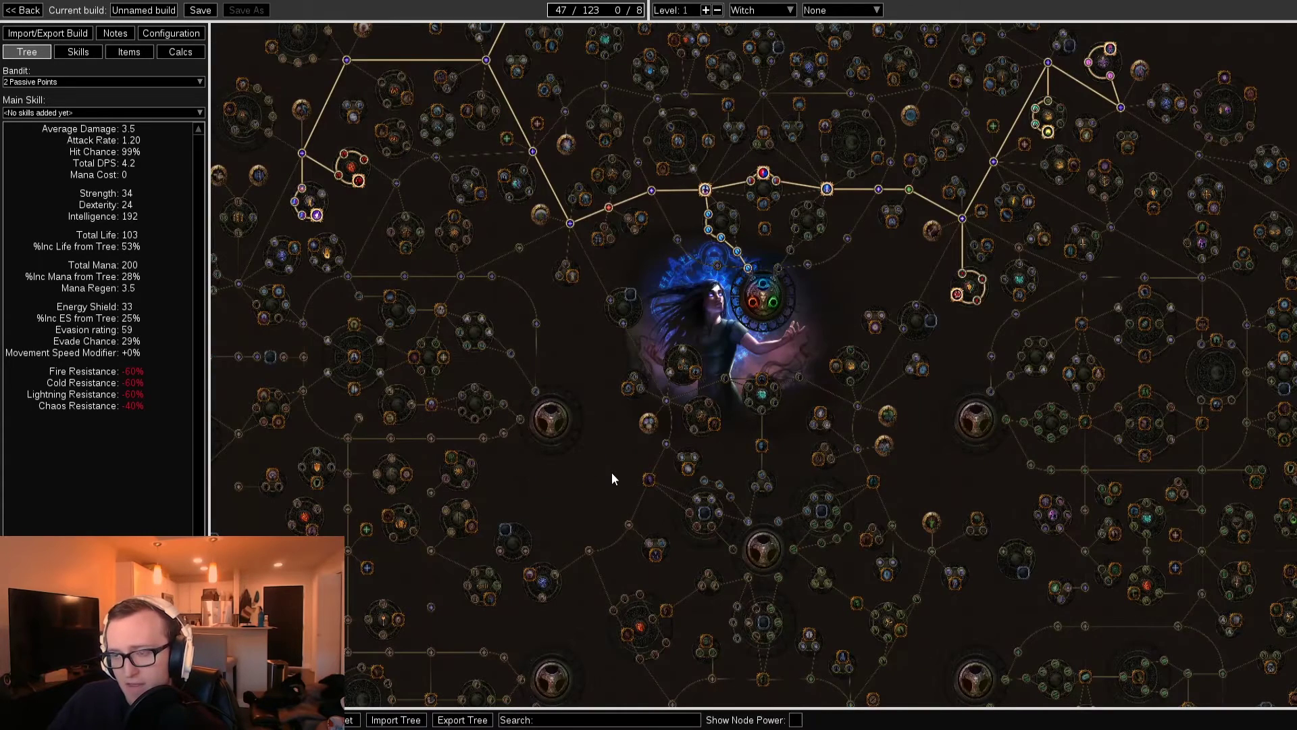
click(623, 323)
click(613, 611)
click(624, 598)
click(640, 595)
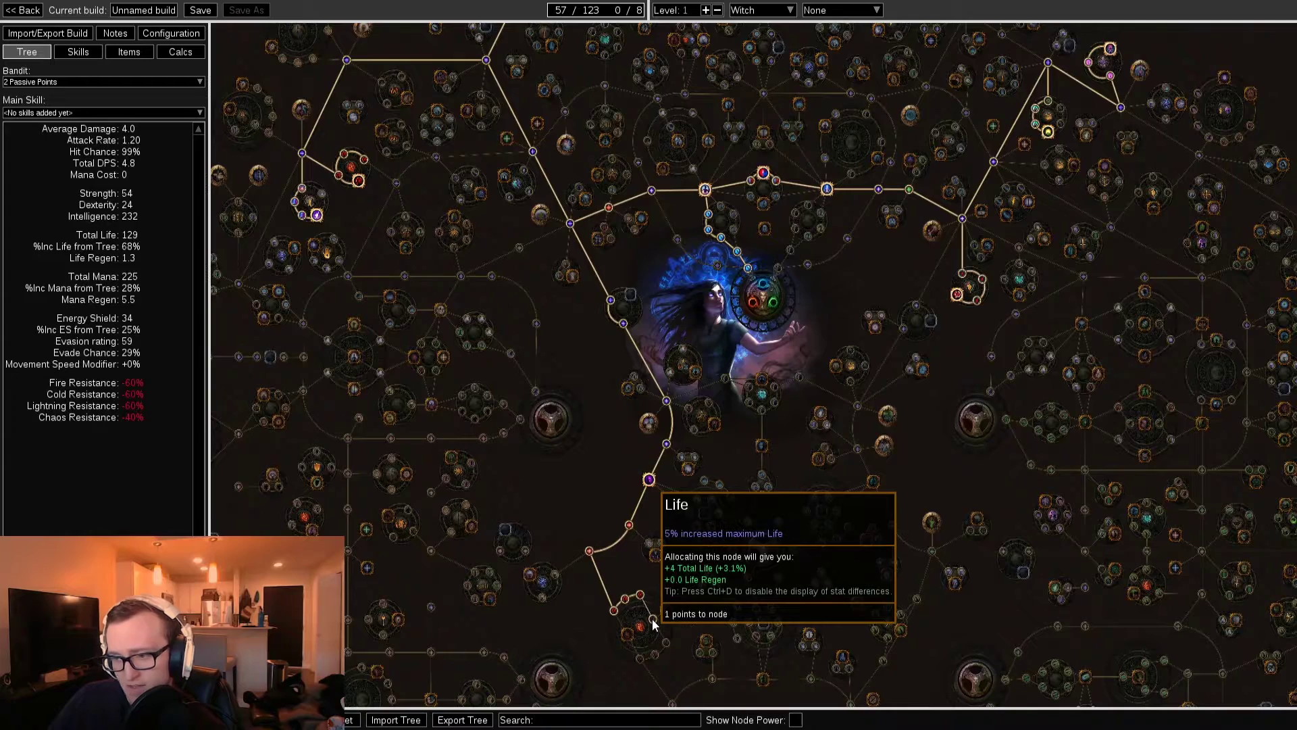
click(653, 619)
click(666, 643)
click(653, 655)
click(640, 659)
click(627, 633)
Step: Allocate the small cluster, the Life Regeneration nodes and a Jewel Socket
drag(601, 653, 497, 500)
click(553, 396)
drag(523, 405, 604, 398)
click(666, 346)
click(674, 362)
click(682, 347)
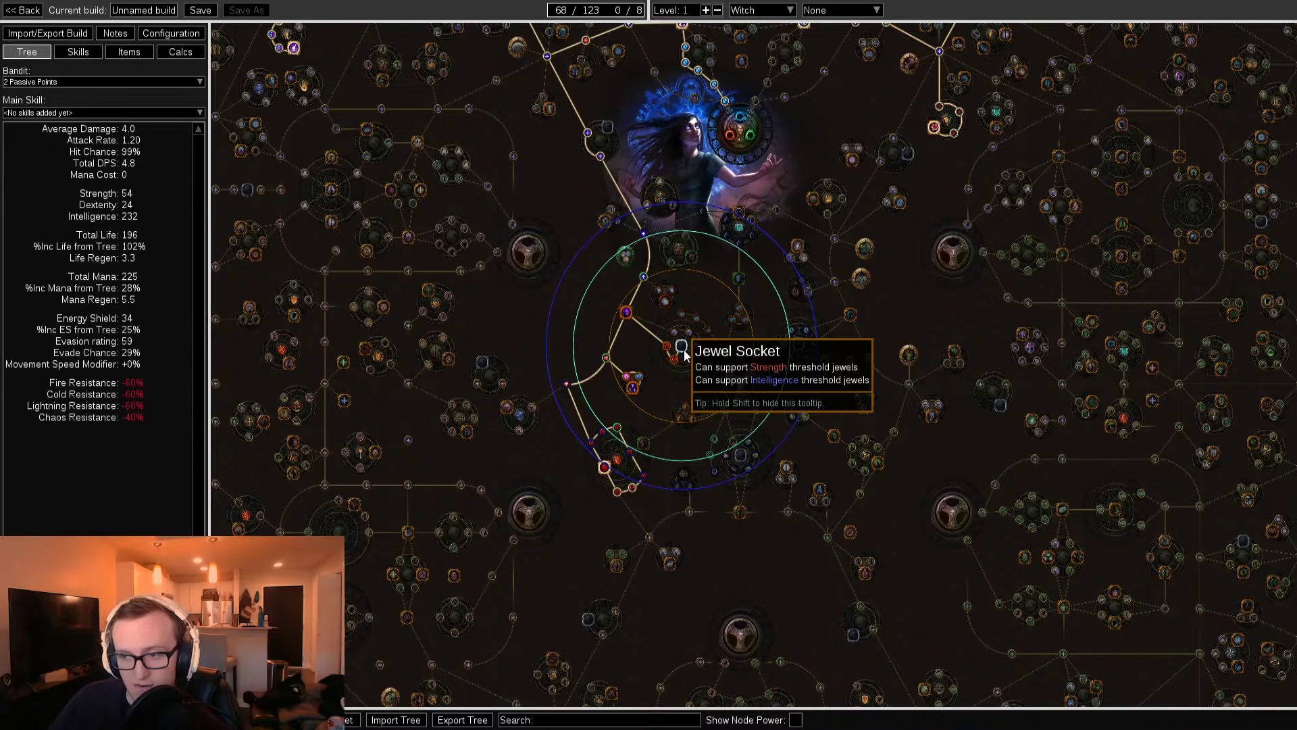
Step: Remove Volatile Mines and its three-node mine branch from the tree
scroll(793, 442, down, 2)
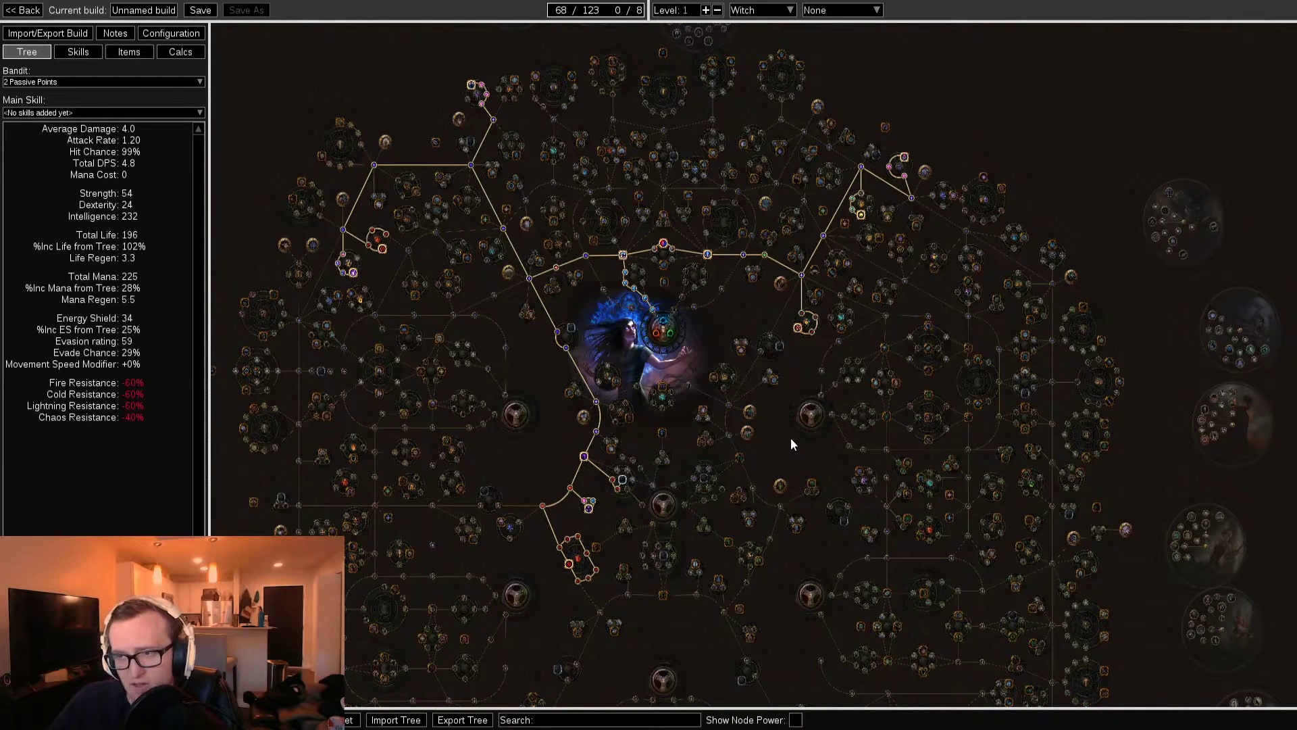
click(859, 214)
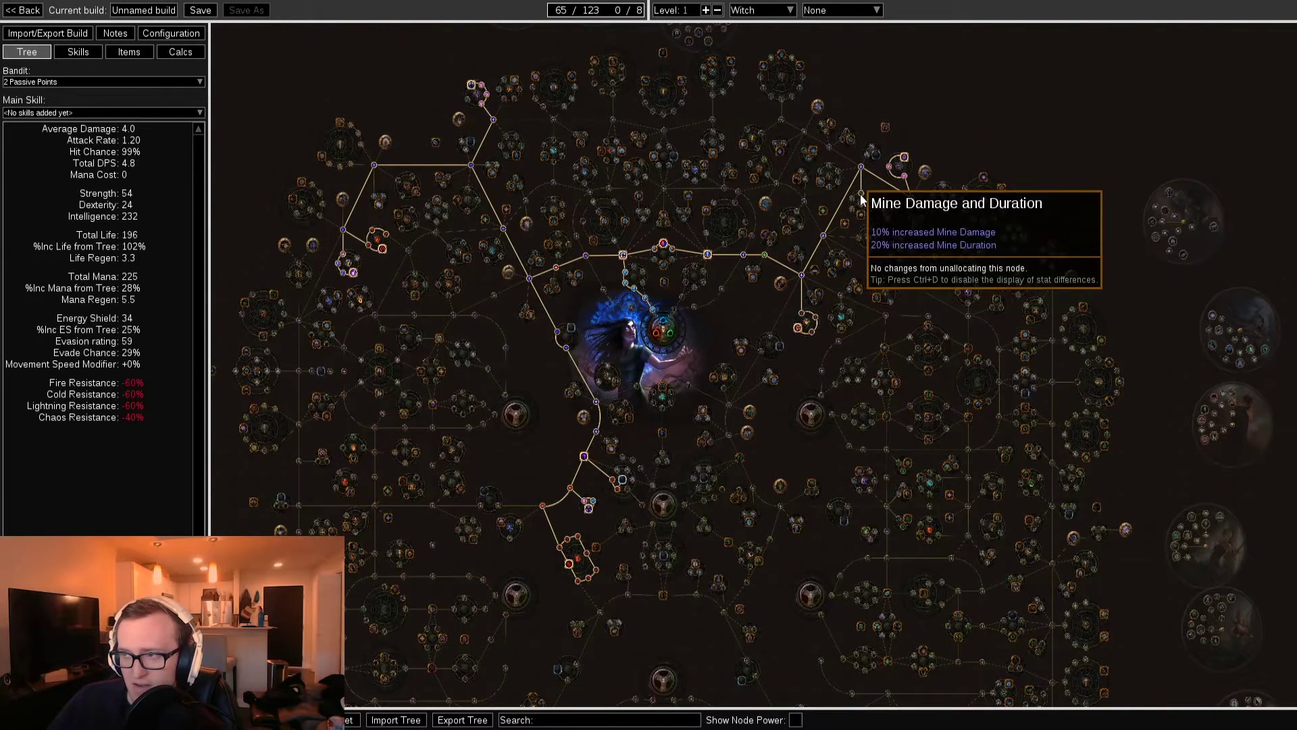
click(861, 193)
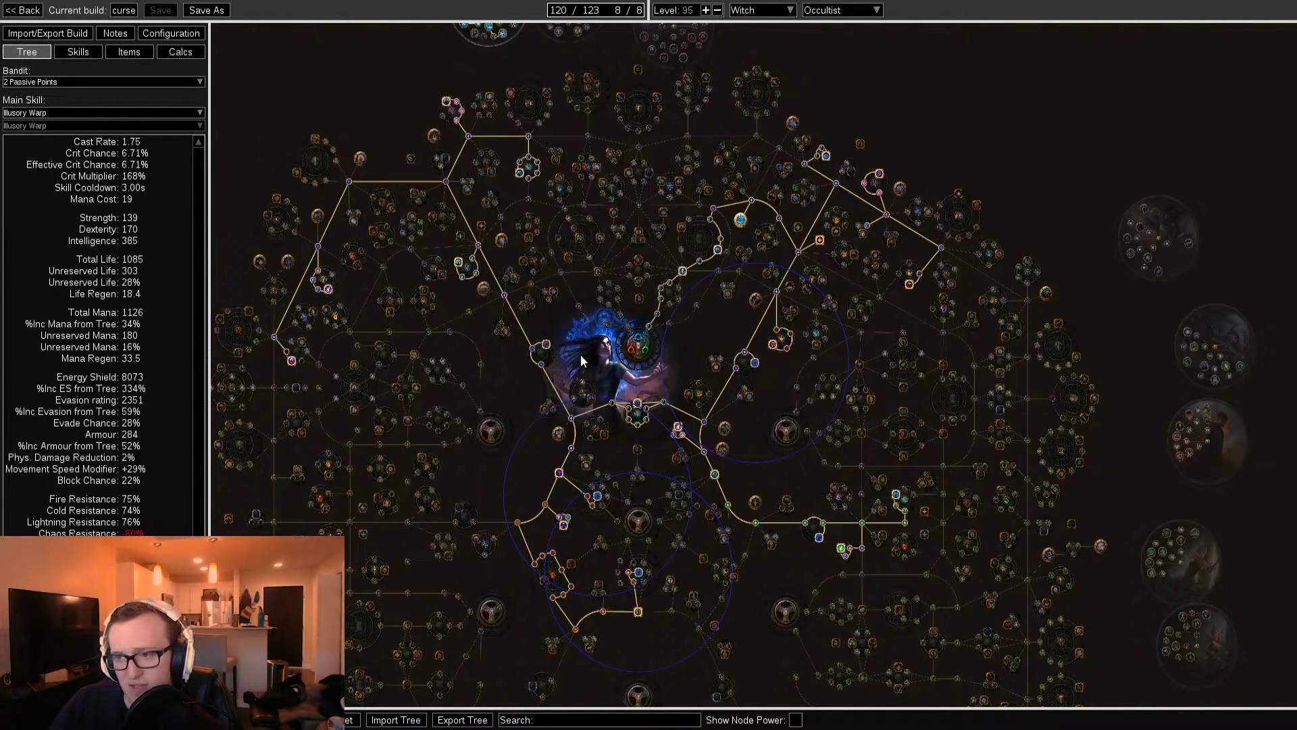
drag(581, 356, 574, 355)
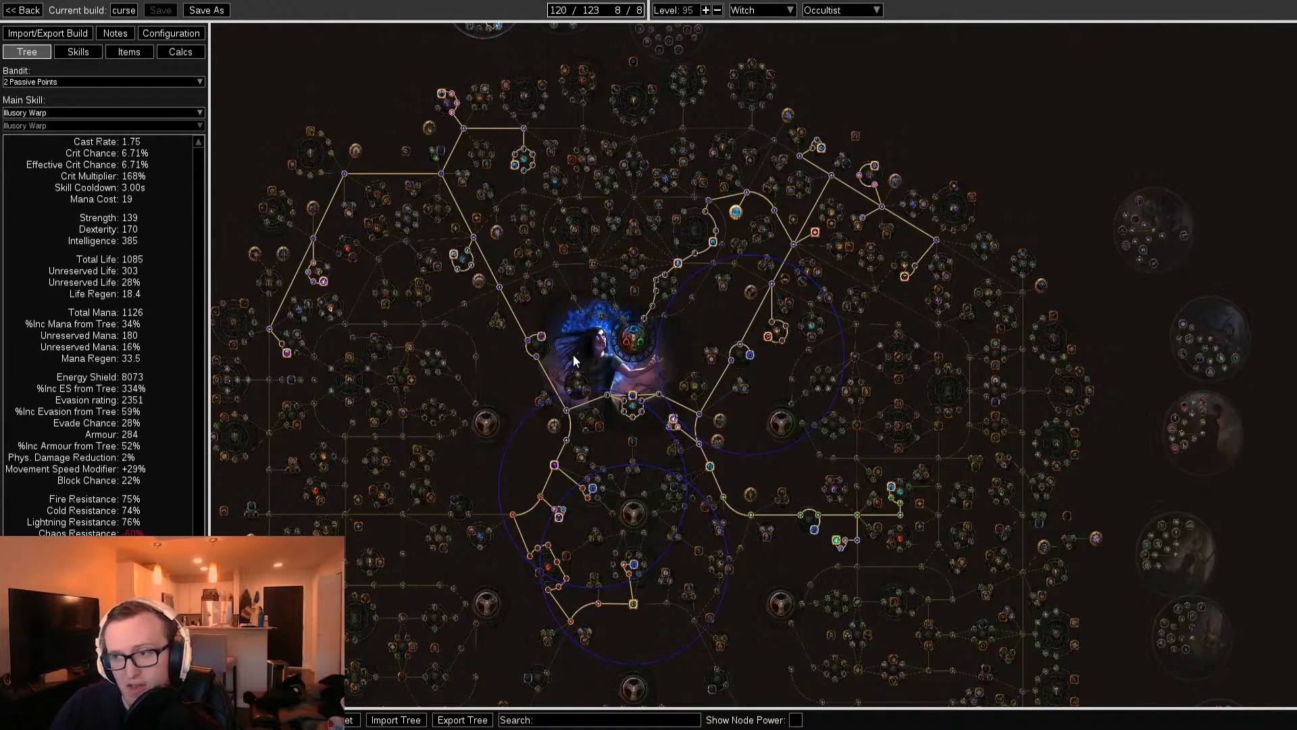
drag(573, 354, 608, 388)
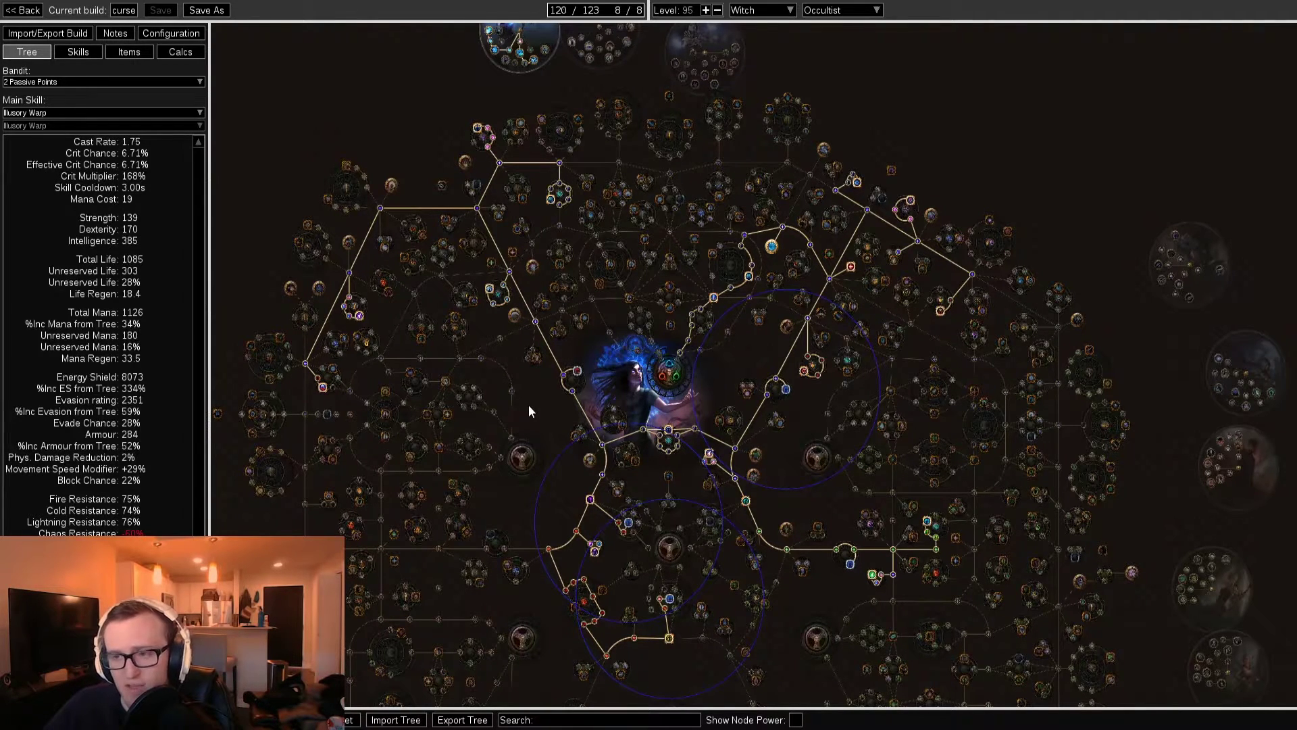
drag(529, 406, 526, 420)
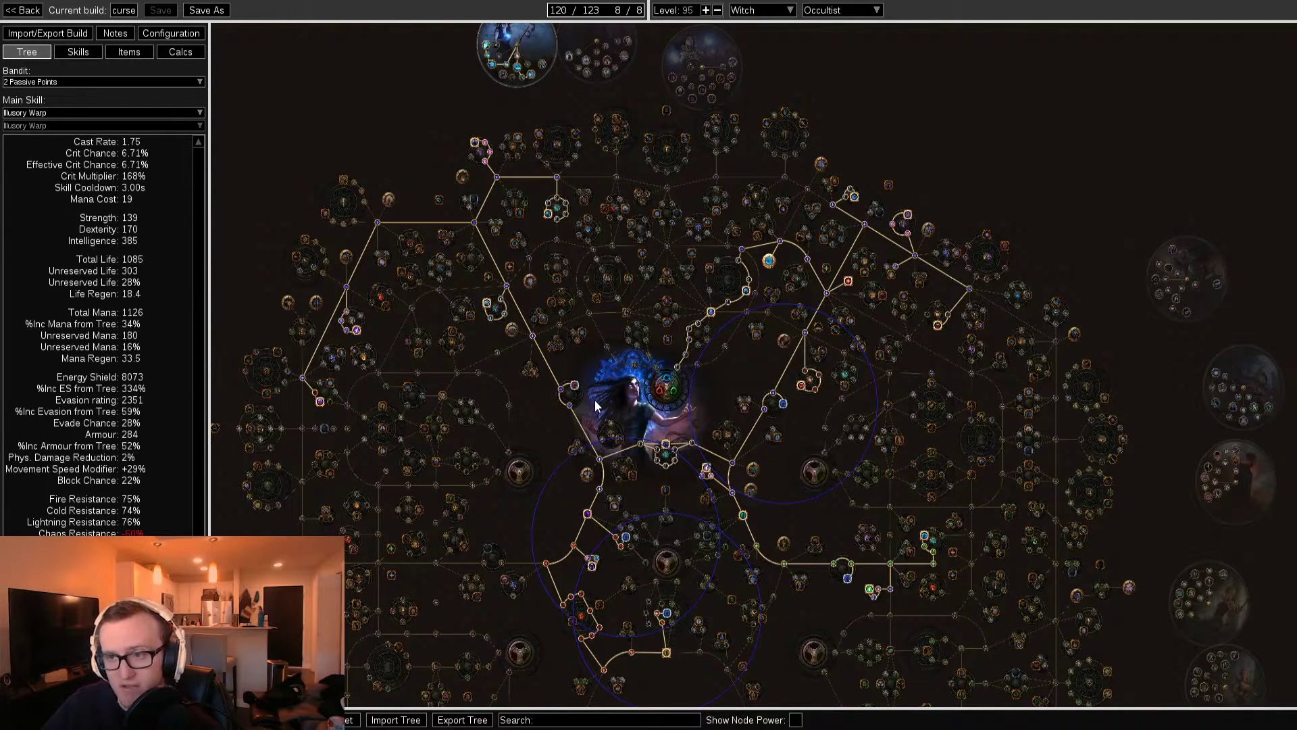
drag(595, 405, 597, 391)
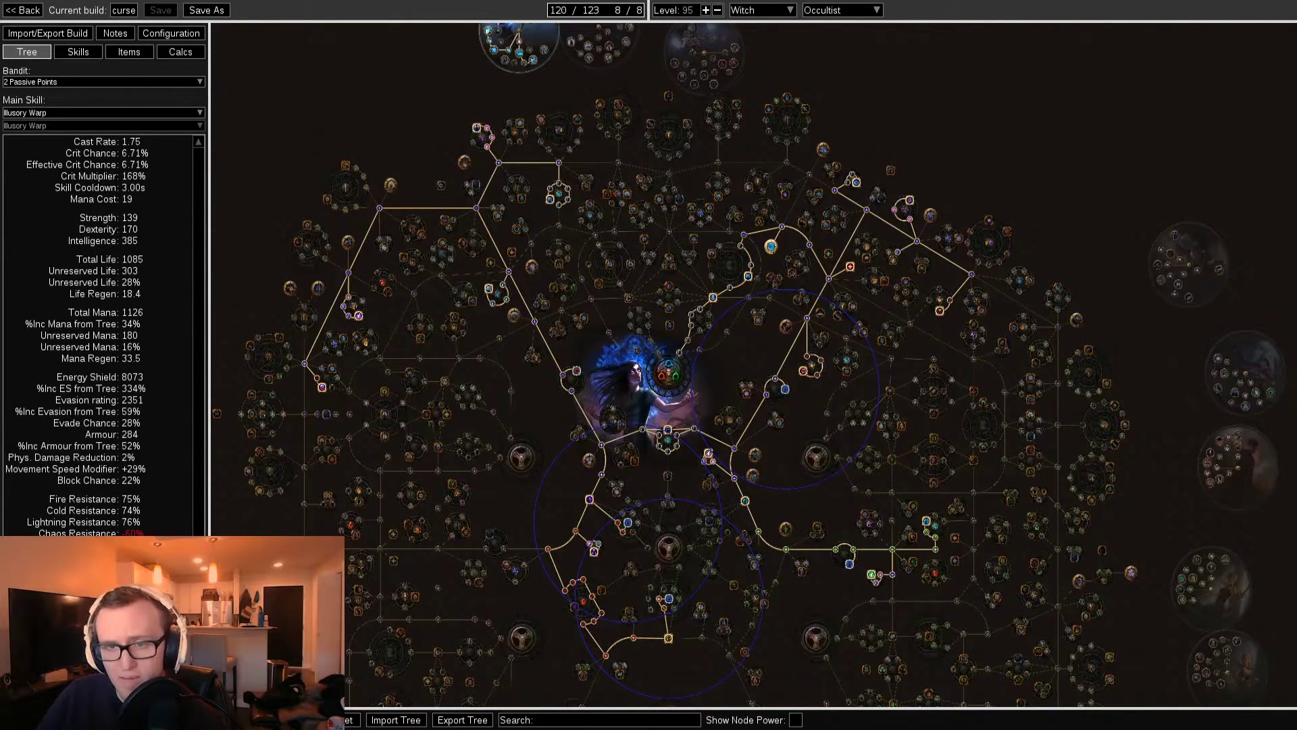
Step: Show the curse build's equipped items and read the weapon and helmet tooltips
key(ctrl+3)
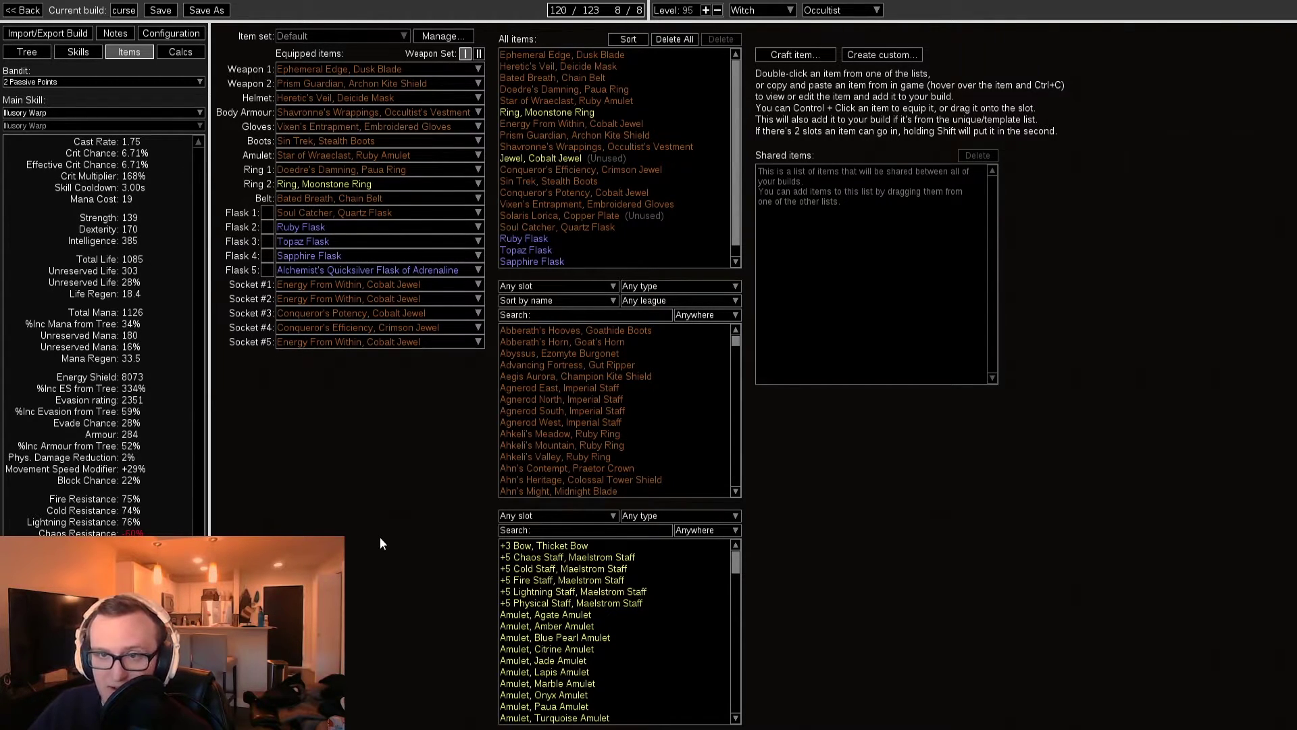
mouse_move(323, 70)
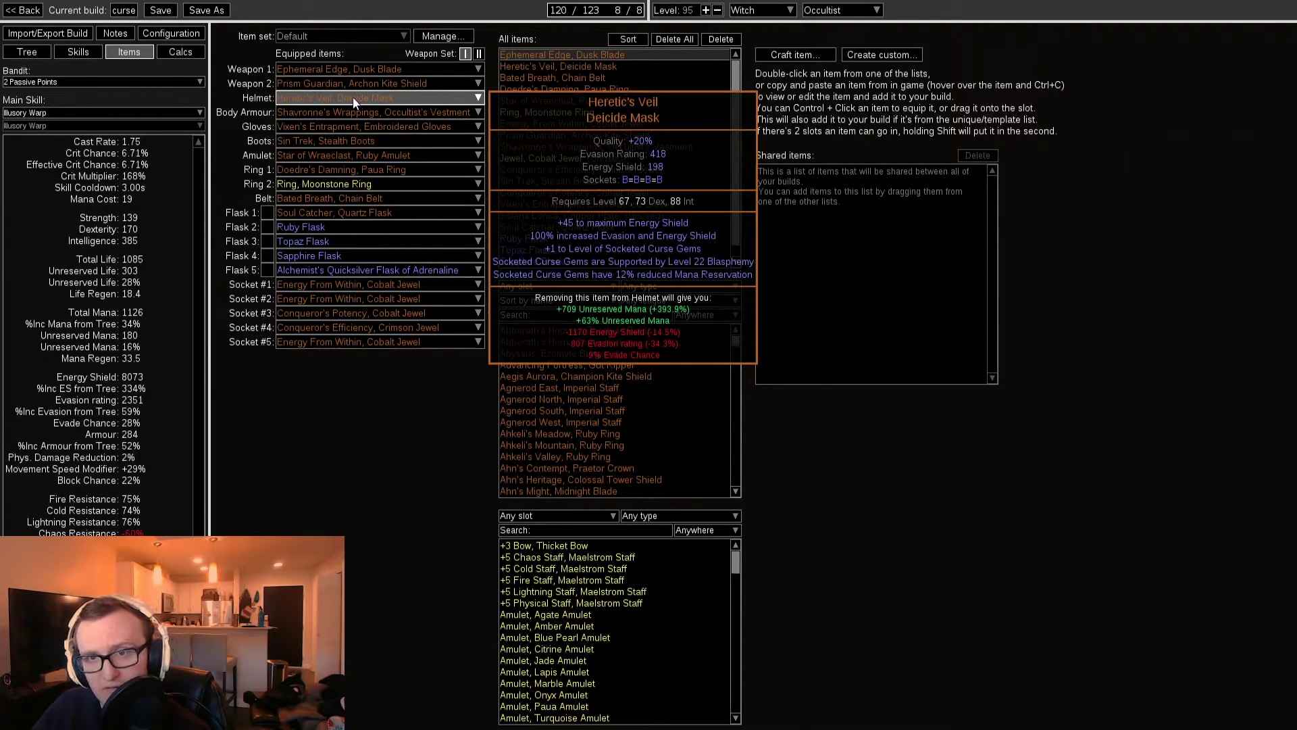
mouse_move(342, 111)
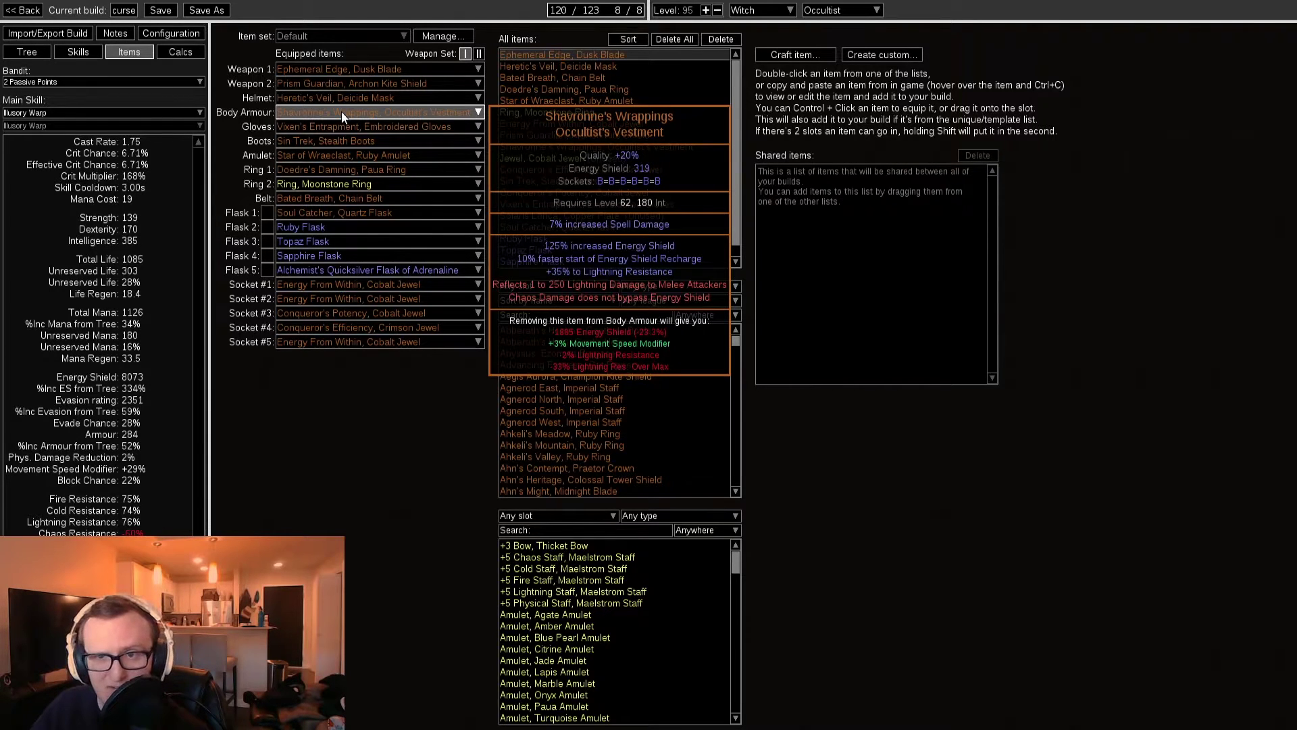
mouse_move(463, 128)
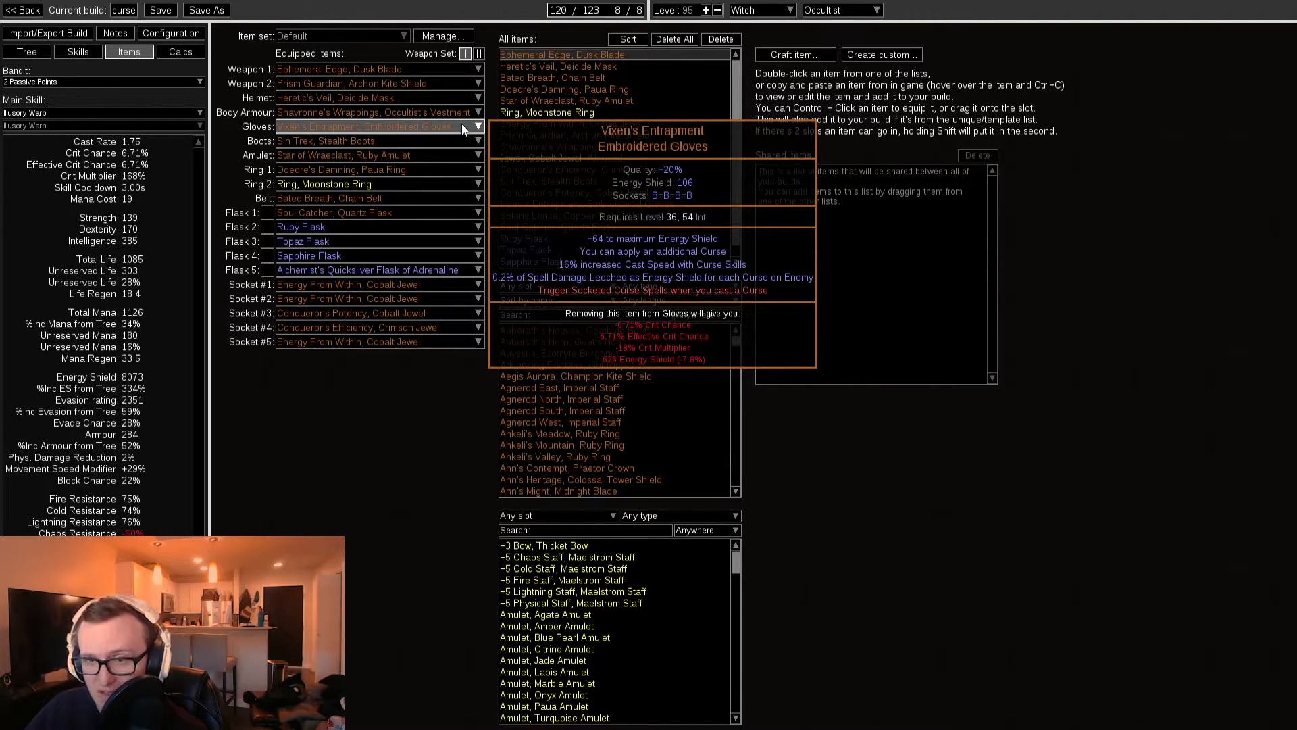
mouse_move(431, 143)
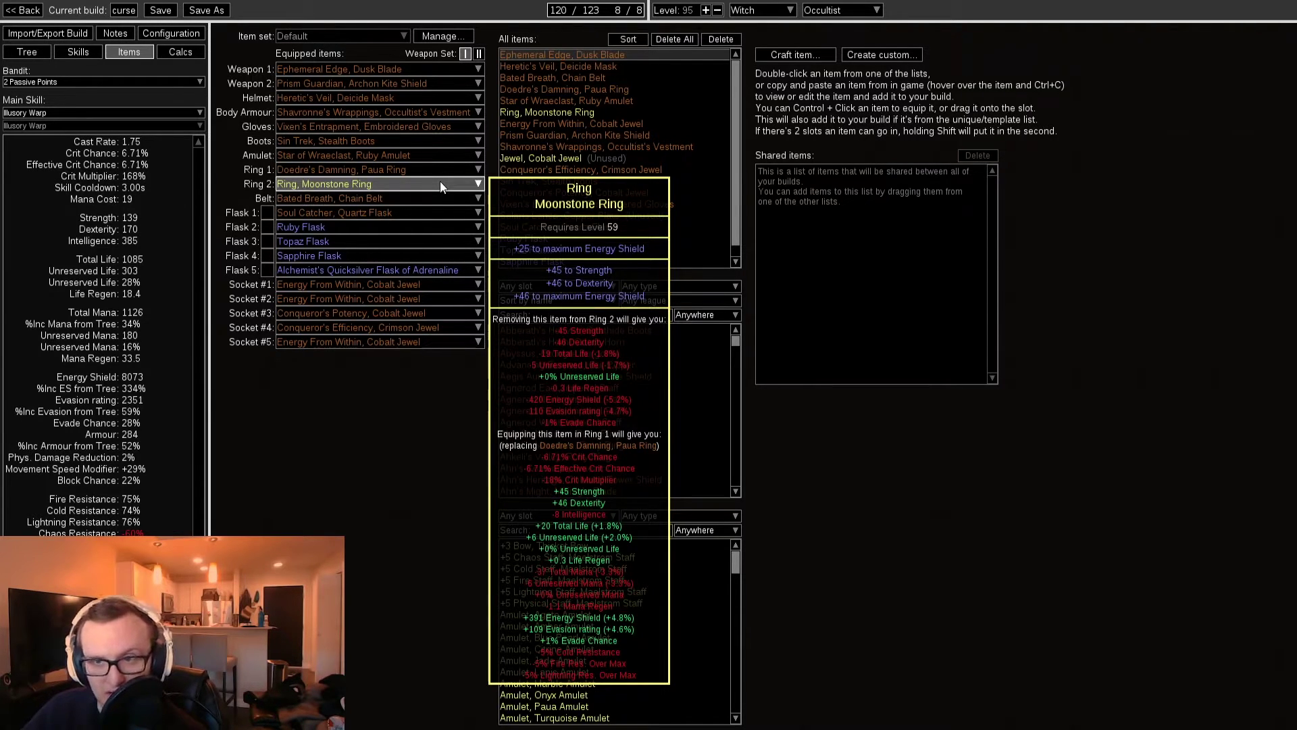
mouse_move(399, 203)
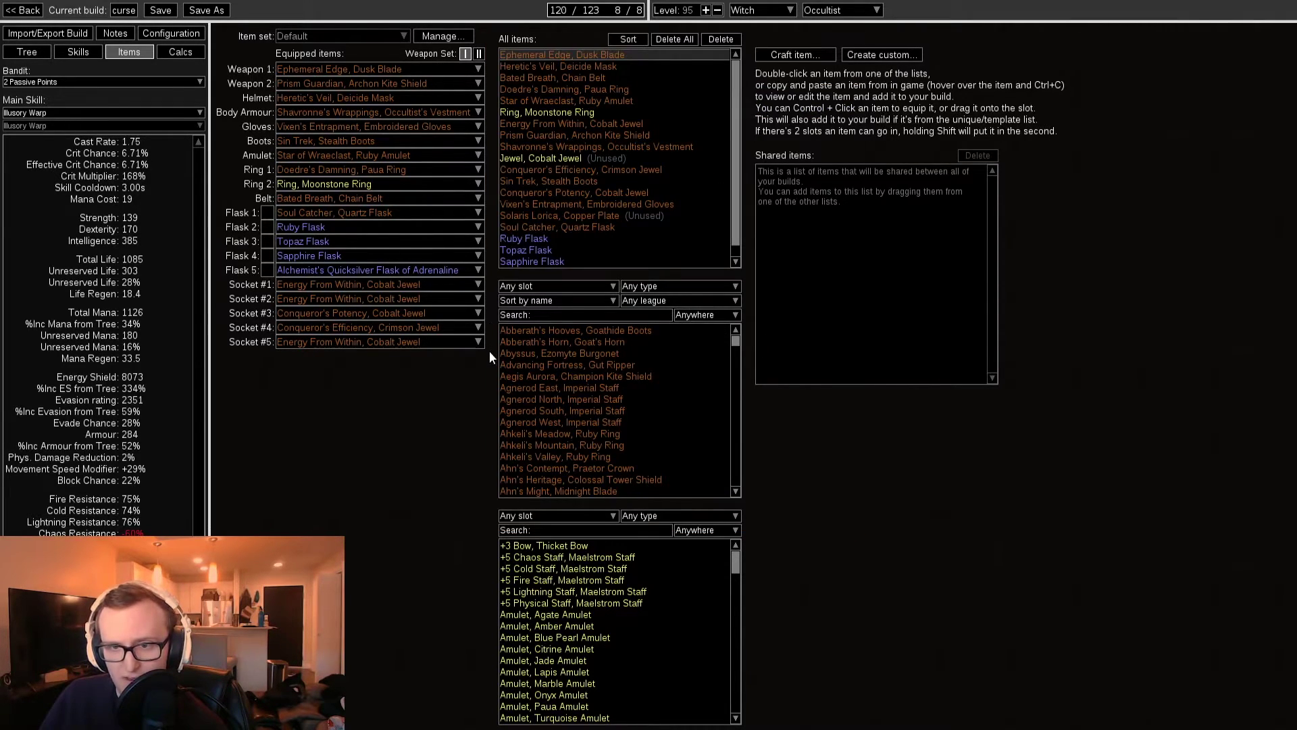
mouse_move(473, 311)
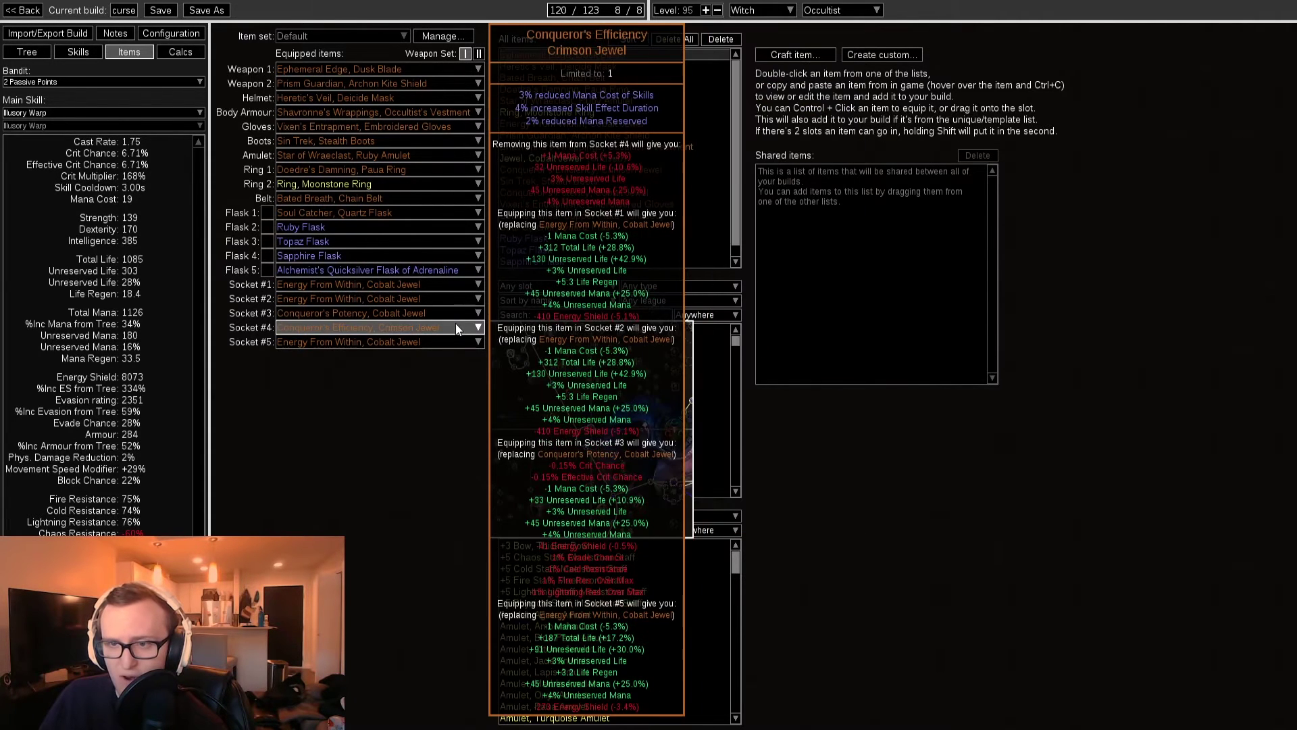
mouse_move(453, 343)
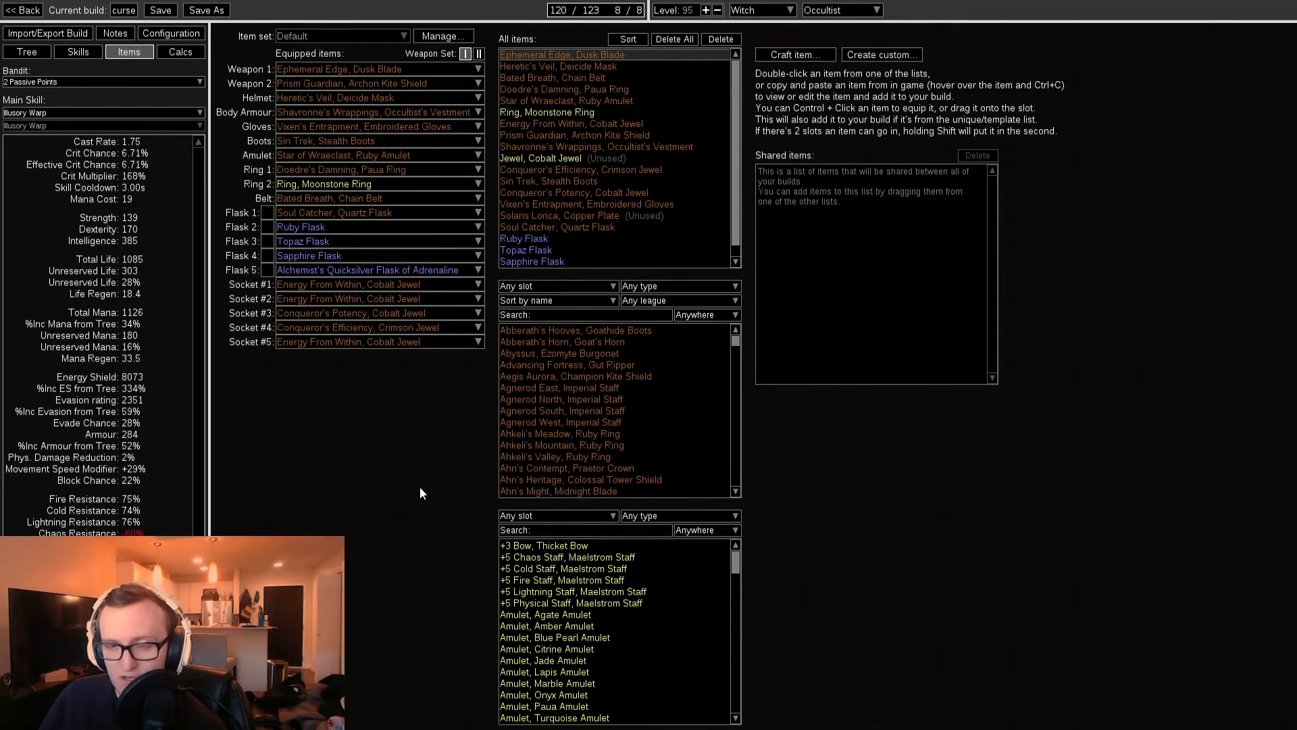
key(ctrl+1)
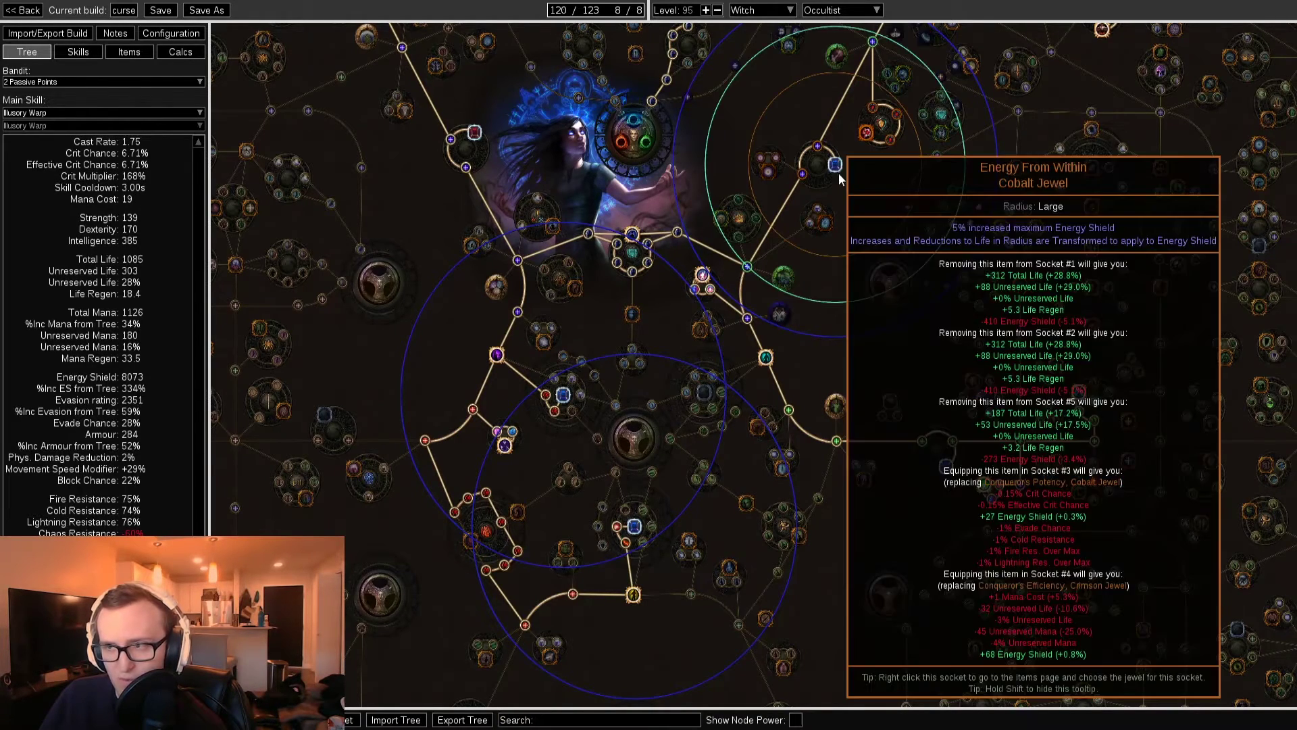
mouse_move(566, 398)
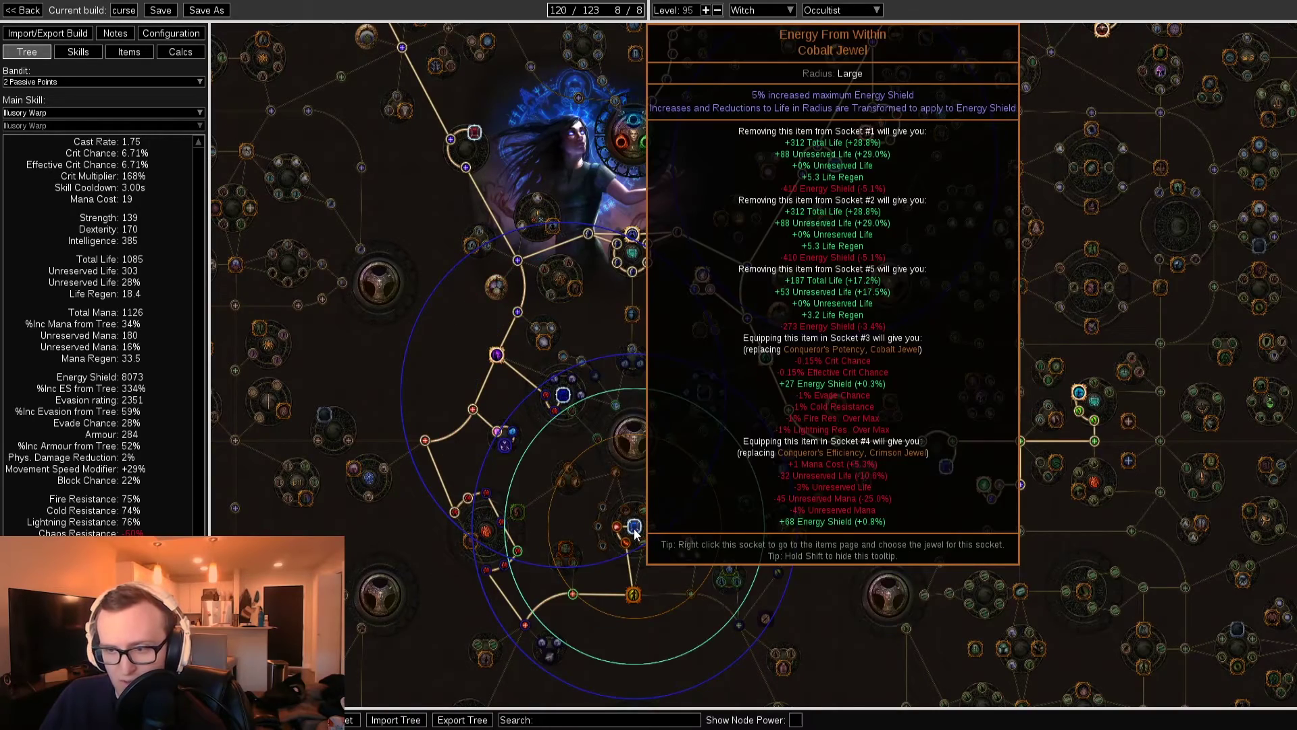
drag(544, 148, 527, 242)
mouse_move(463, 231)
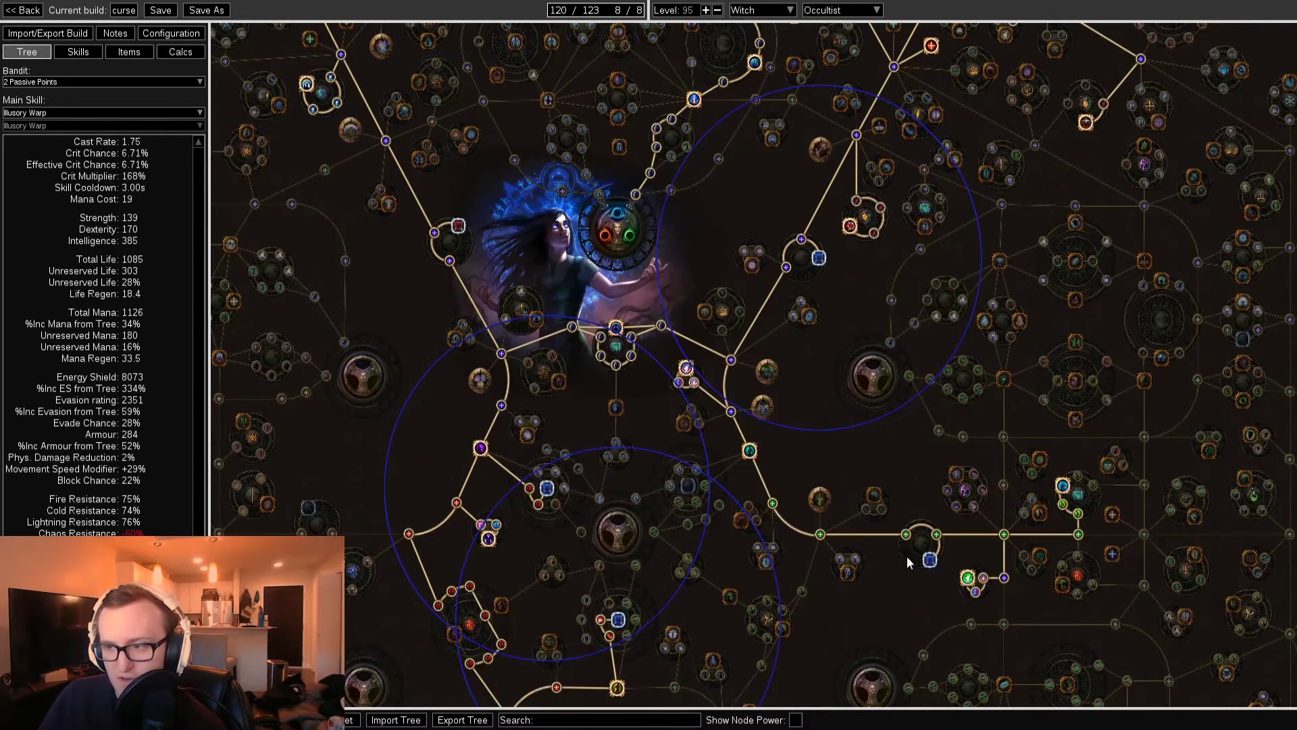
Step: Inspect the flasks, open the Sapphire Flask in the item editor, then view skill gem groups
mouse_move(935, 570)
key(ctrl+3)
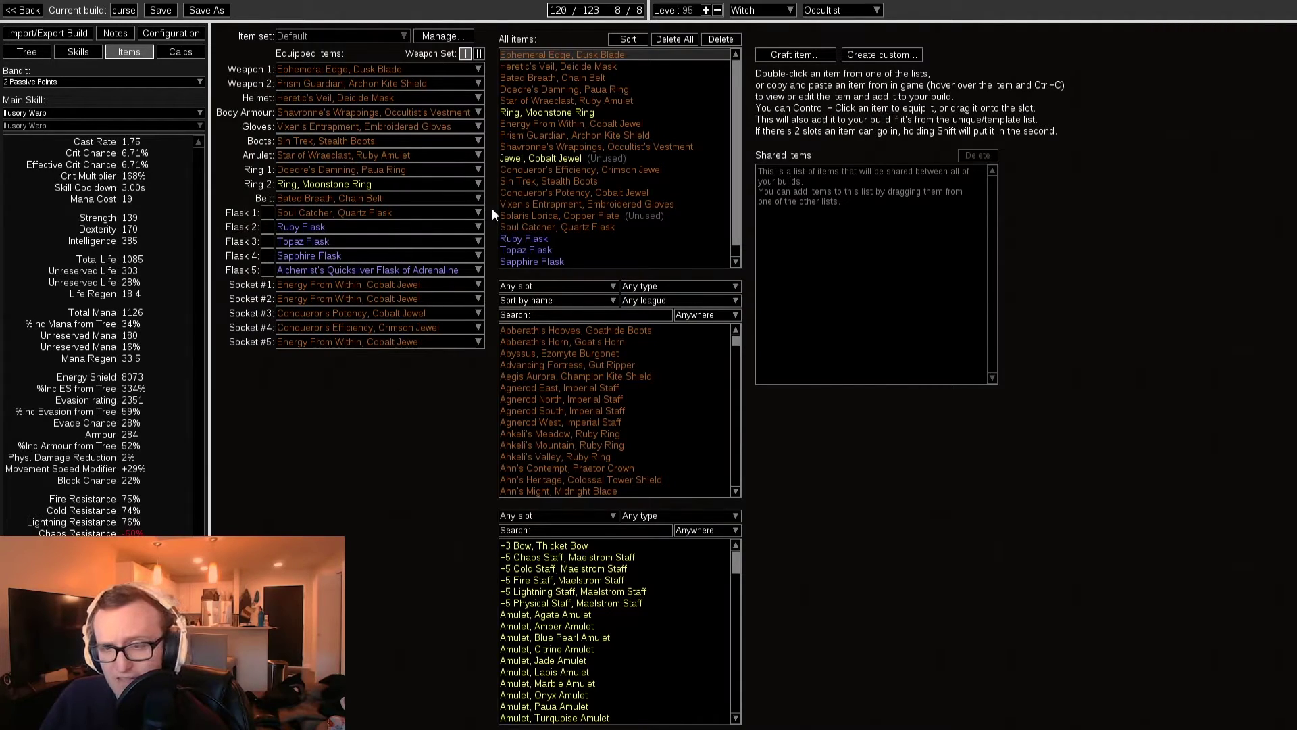
mouse_move(441, 212)
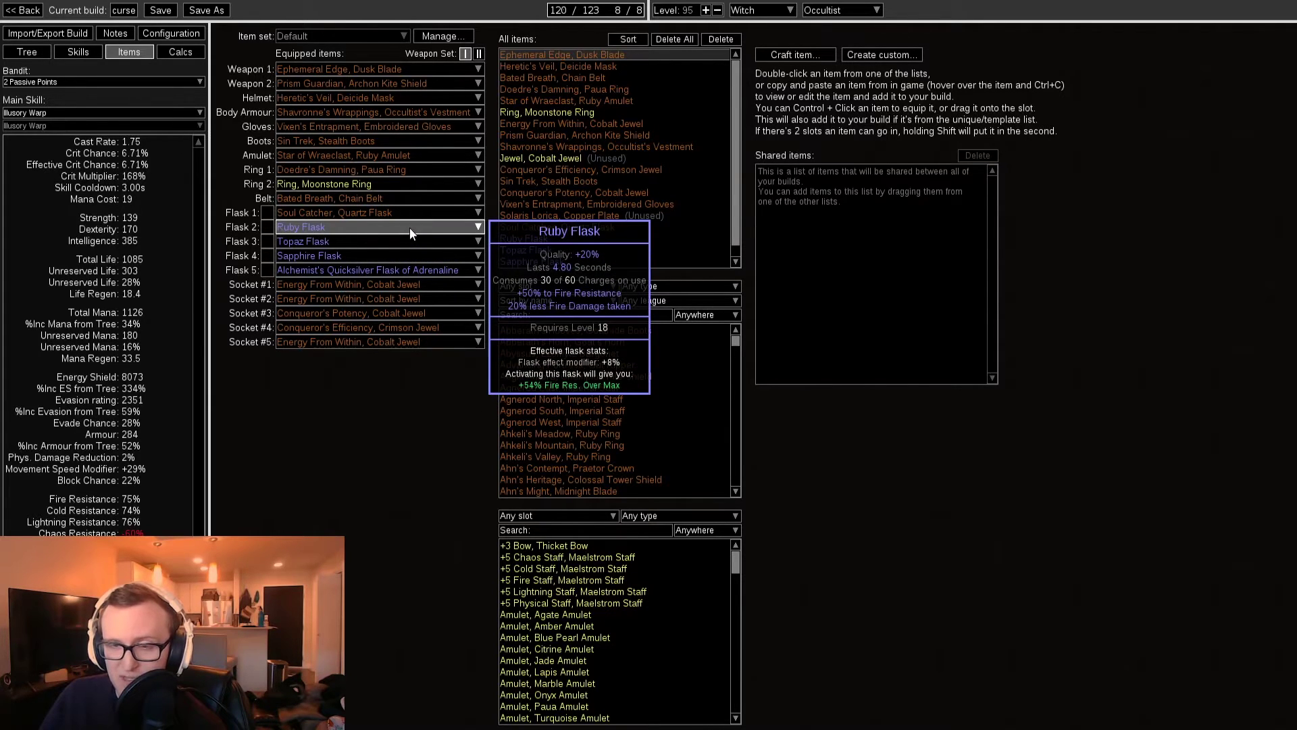
key(ctrl+v)
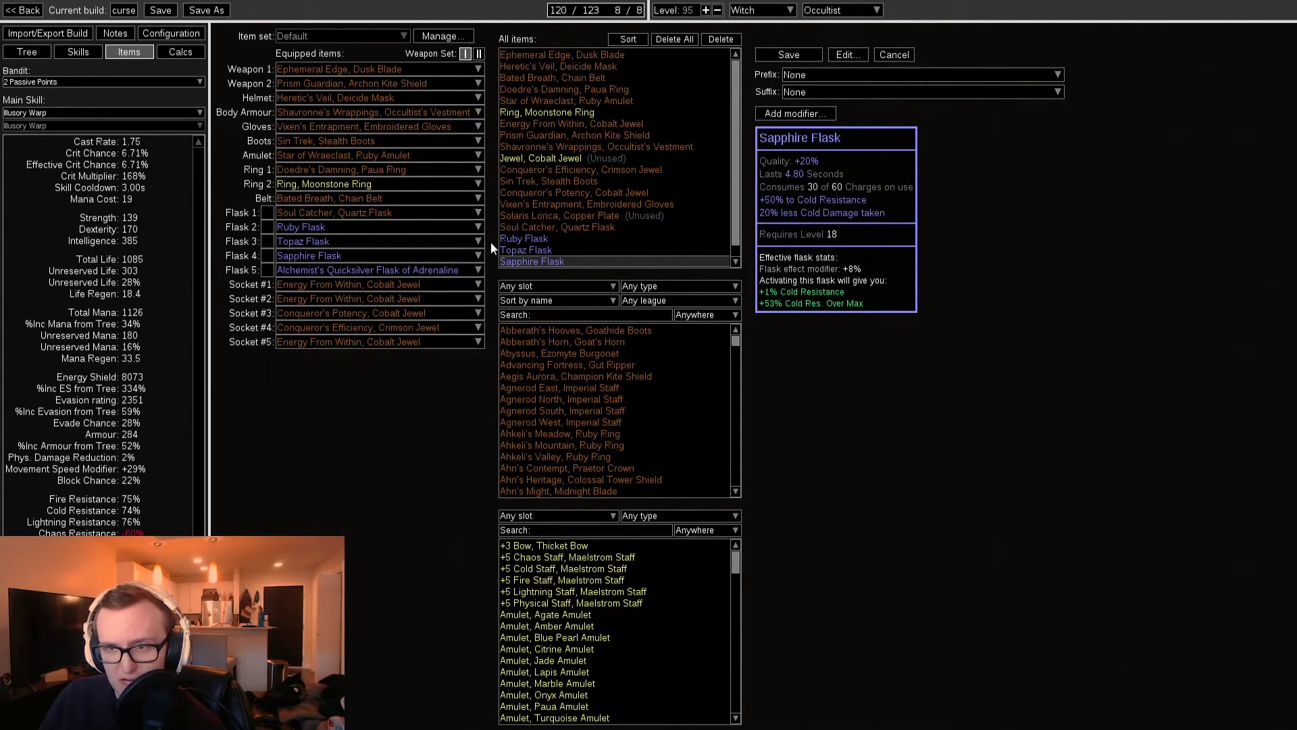
key(ctrl+2)
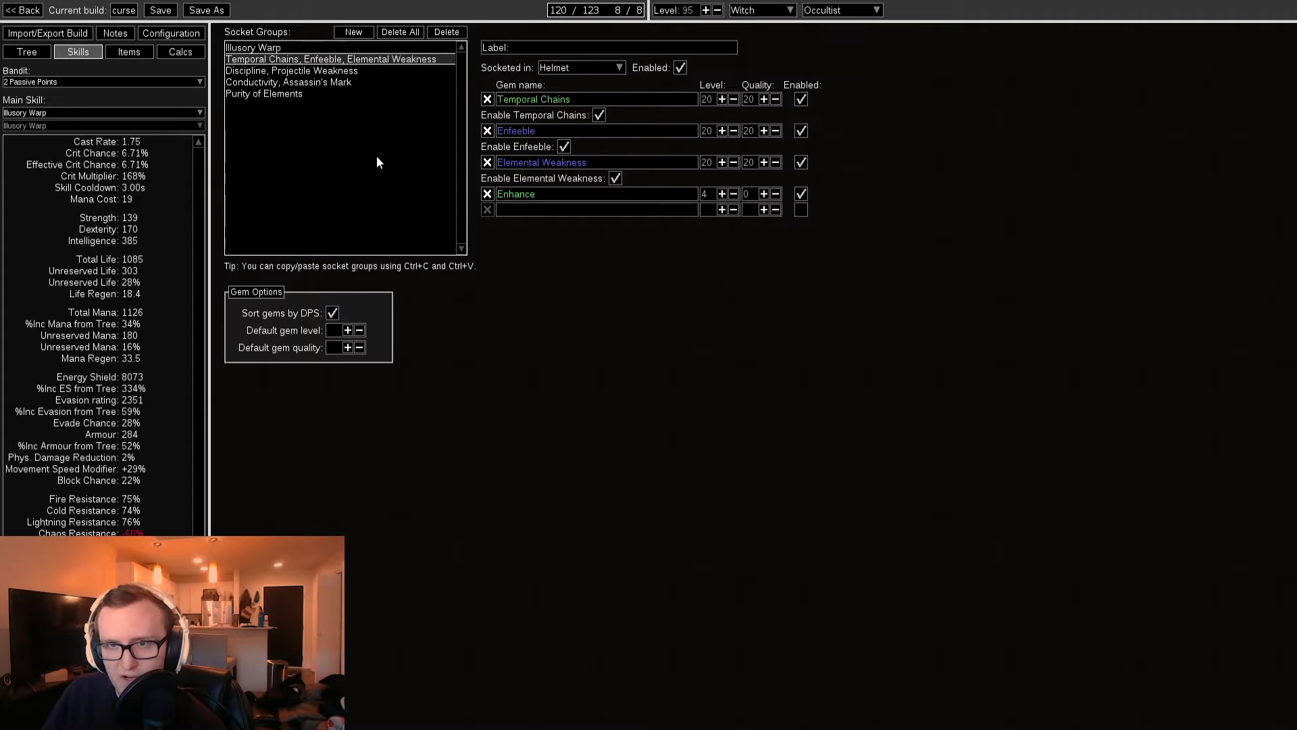
Step: View the Discipline group, add then delete a Vaal Discipline/Vaal Haste group, then switch to the game
key(Down)
key(Down)
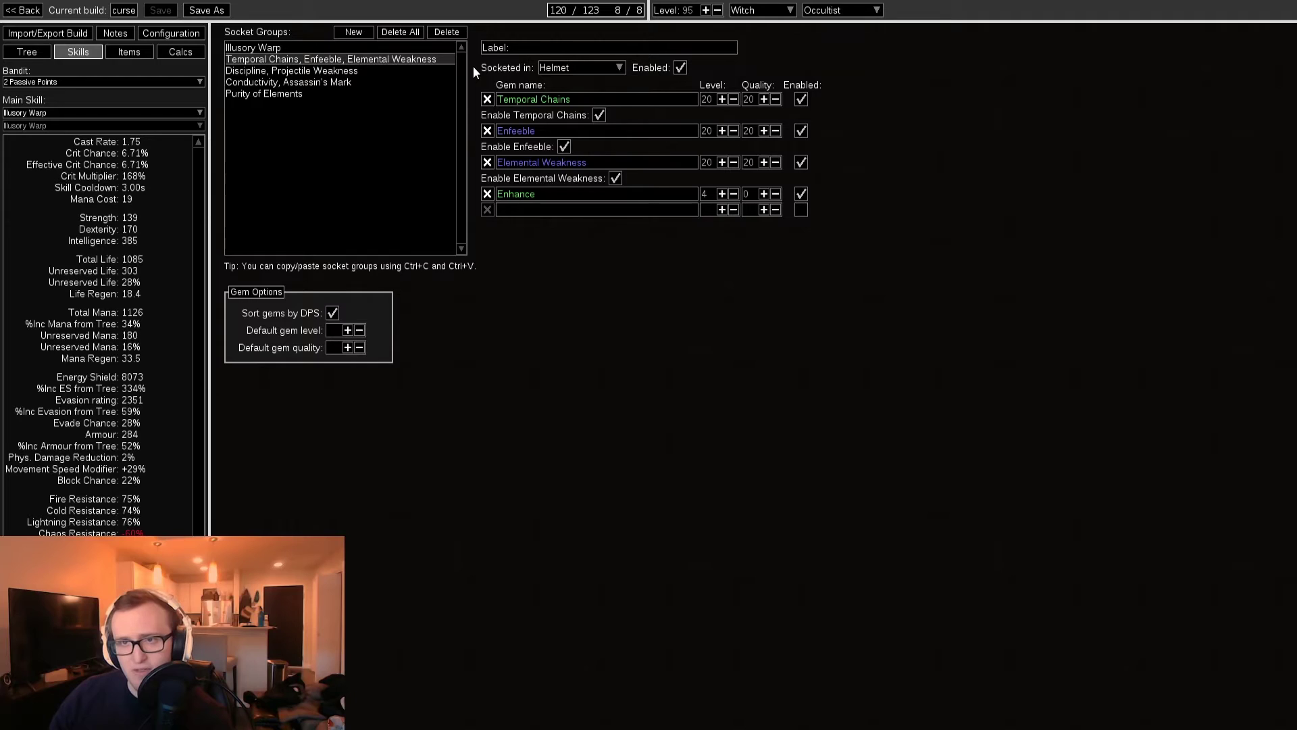
key(ctrl+v)
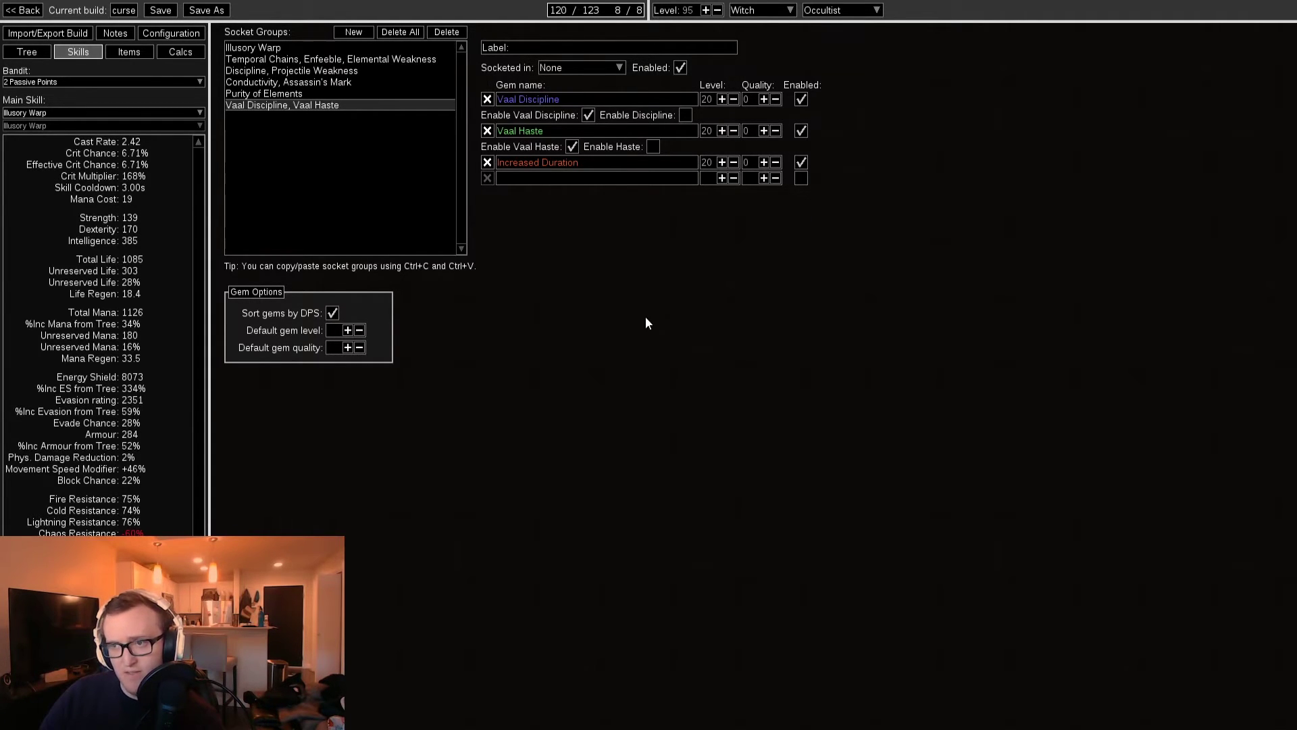
key(Delete)
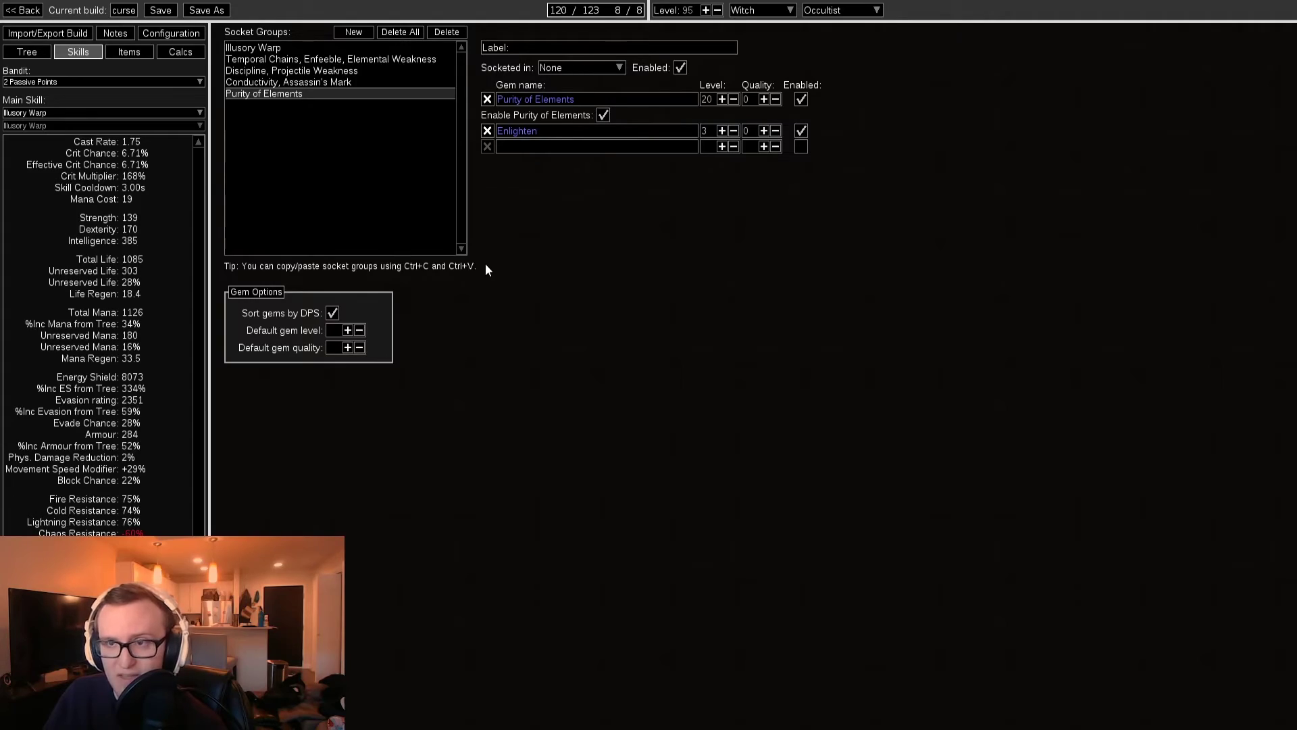
key(alt+Tab)
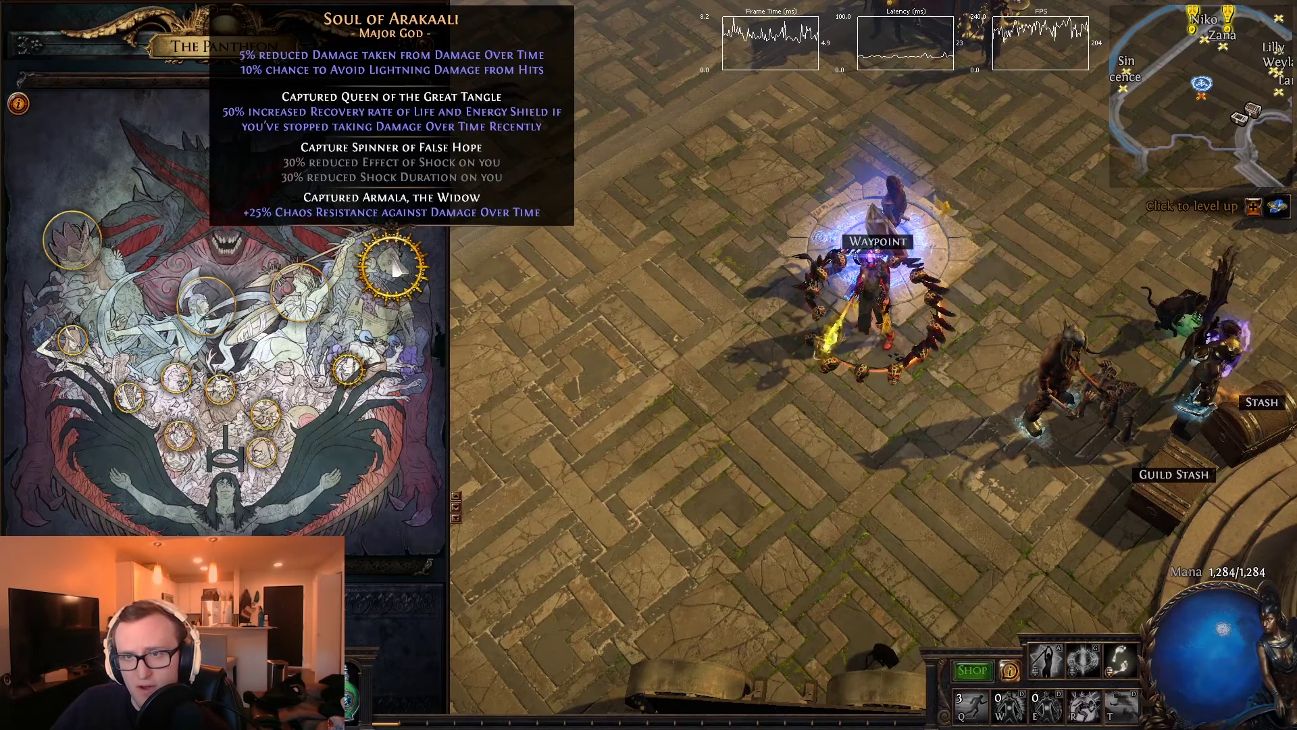
Step: Look over the Pantheon gods and turn the performance graphs off with F1 twice
mouse_move(363, 380)
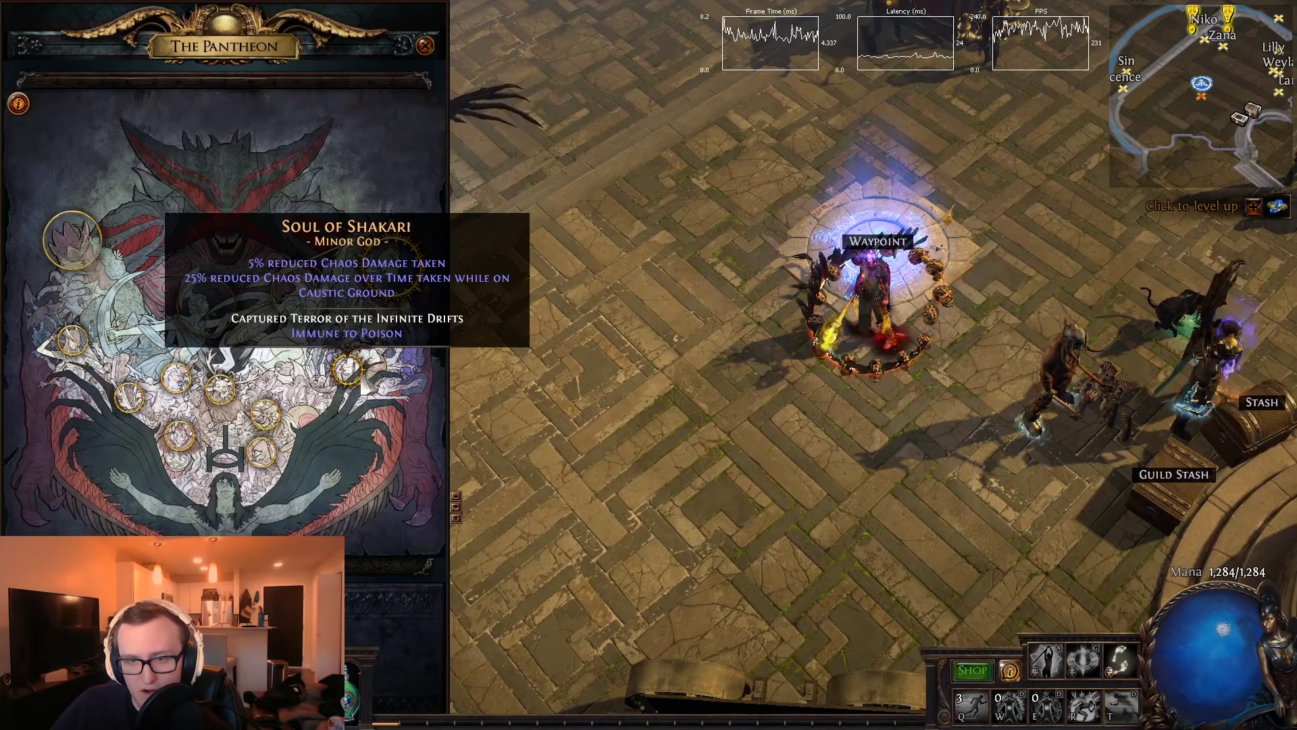
key(F1)
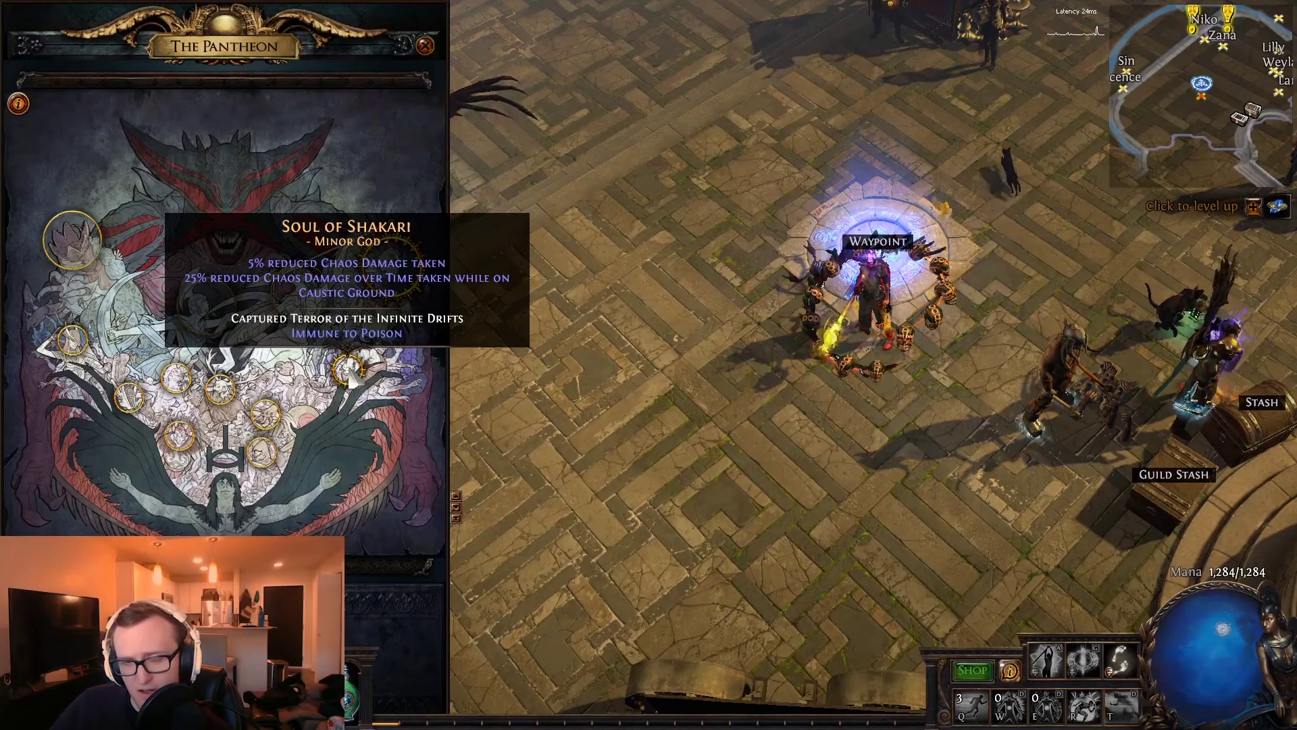
key(F1)
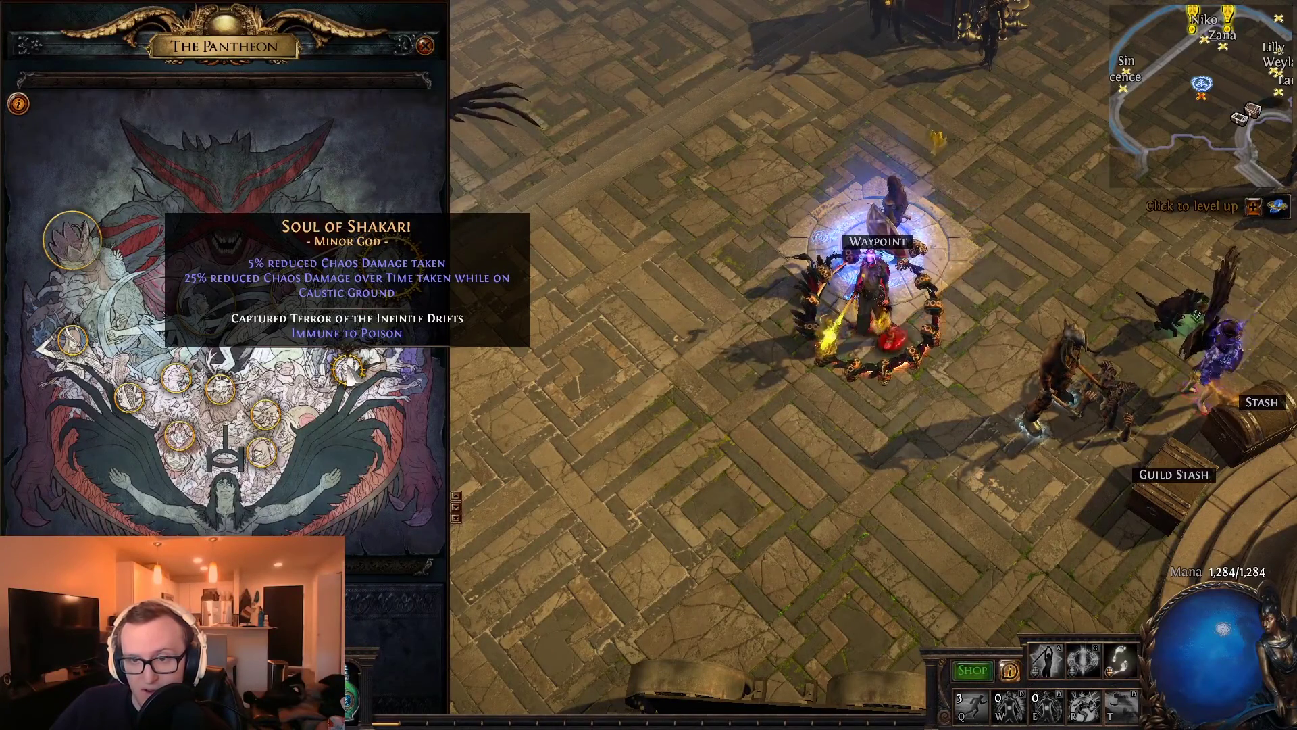
Step: Return to Path of Building, now showing the Scion Support build's level 97 Ascendant tree
key(alt+Tab)
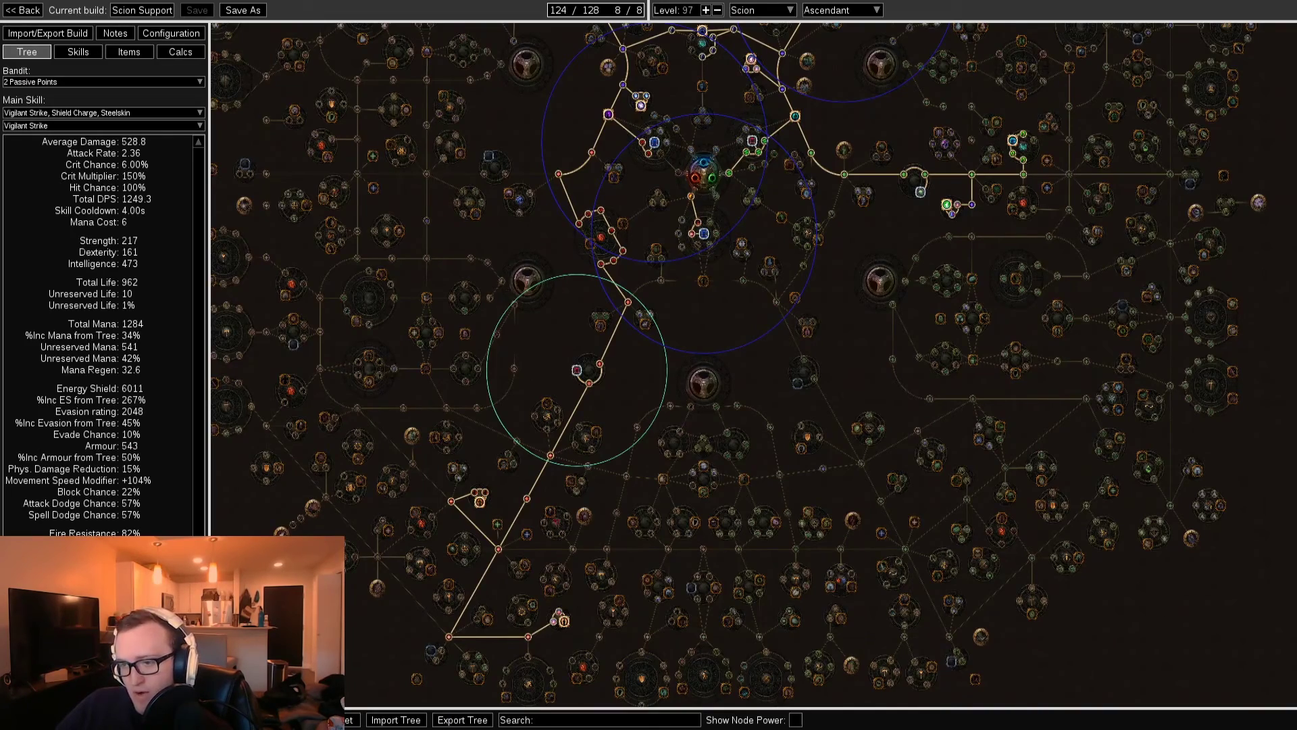